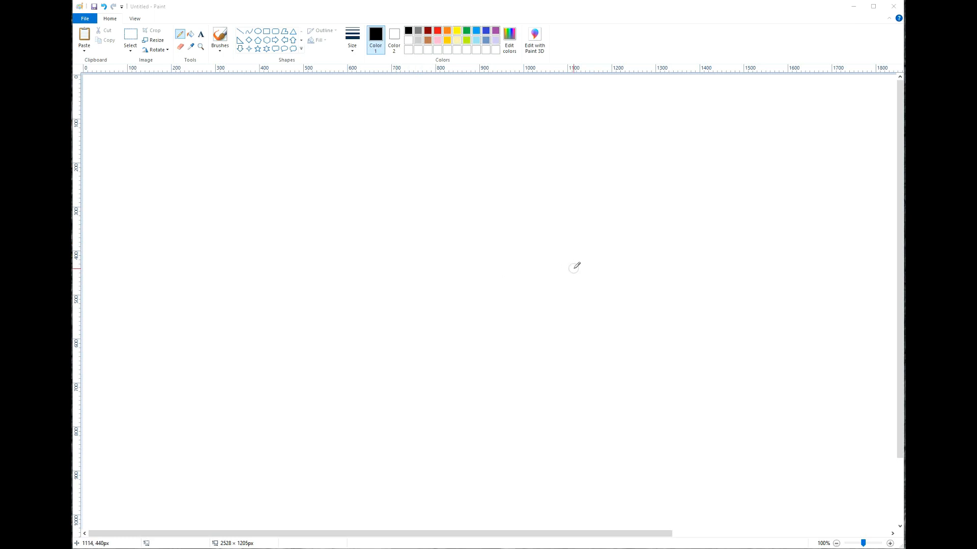
Choose the Pencil tool in black and set its size to the thickest 4px line.
left_click(182, 37)
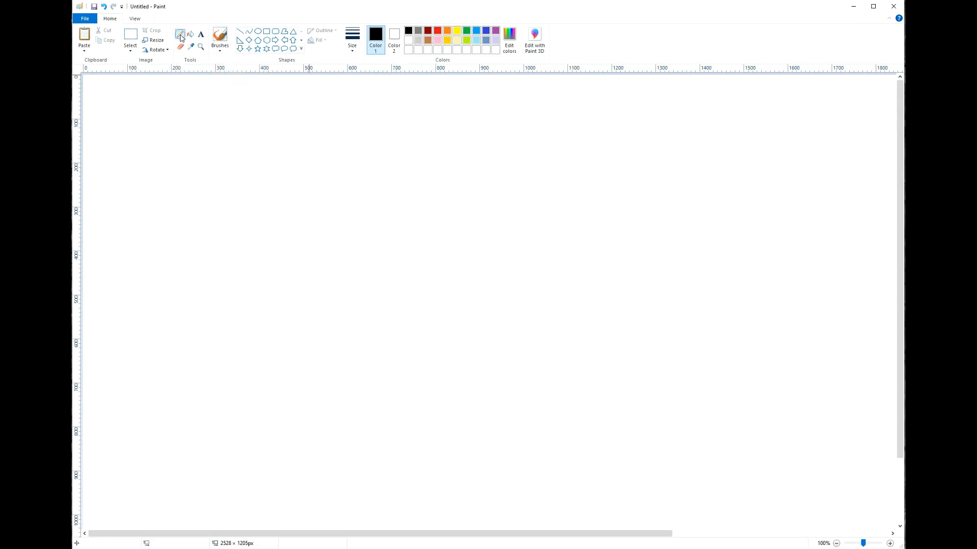
left_click(353, 52)
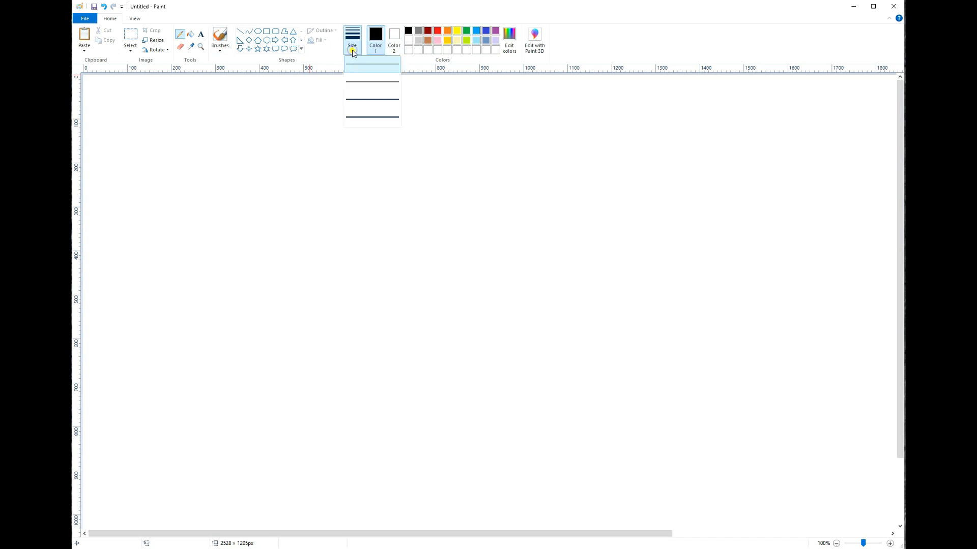
left_click(377, 118)
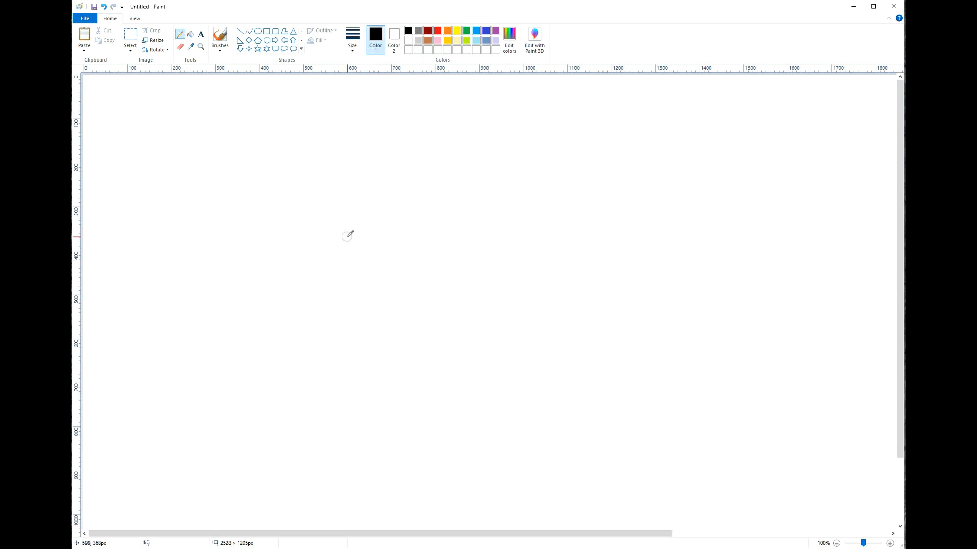
mouse_move(328, 247)
left_mouse_down()
mouse_move(359, 234)
mouse_move(370, 209)
mouse_move(350, 288)
mouse_move(342, 258)
mouse_move(391, 210)
mouse_move(407, 240)
mouse_move(358, 254)
mouse_move(375, 251)
mouse_move(402, 278)
mouse_move(432, 260)
mouse_move(422, 263)
mouse_move(419, 288)
mouse_move(433, 286)
mouse_move(439, 262)
mouse_move(441, 282)
mouse_move(452, 282)
mouse_move(478, 247)
mouse_move(489, 257)
mouse_move(478, 247)
mouse_move(469, 273)
mouse_move(493, 280)
mouse_move(518, 206)
mouse_move(505, 281)
mouse_move(520, 255)
mouse_move(523, 274)
mouse_move(556, 264)
mouse_move(551, 247)
mouse_move(545, 276)
mouse_move(566, 274)
mouse_move(591, 235)
mouse_move(590, 205)
mouse_move(574, 220)
mouse_move(585, 265)
left_mouse_up()
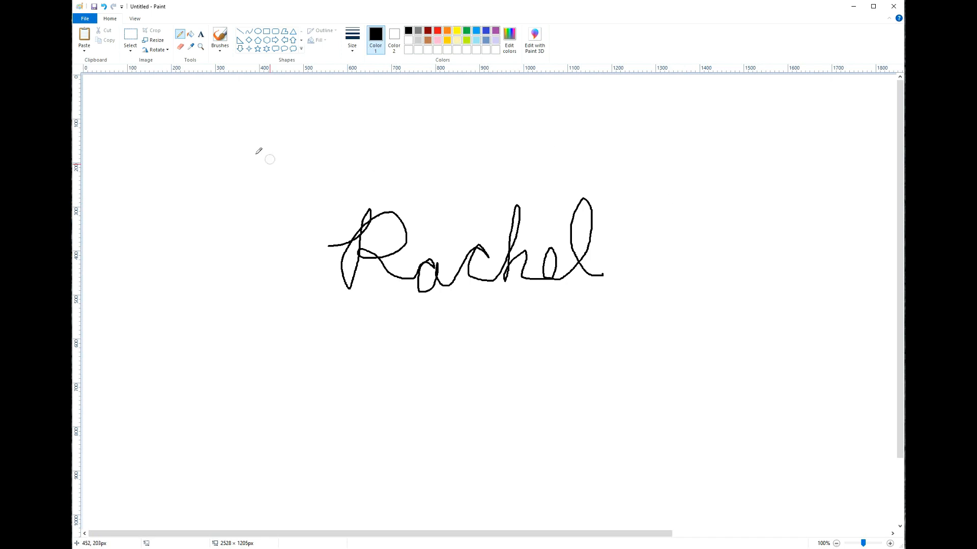
left_click(131, 38)
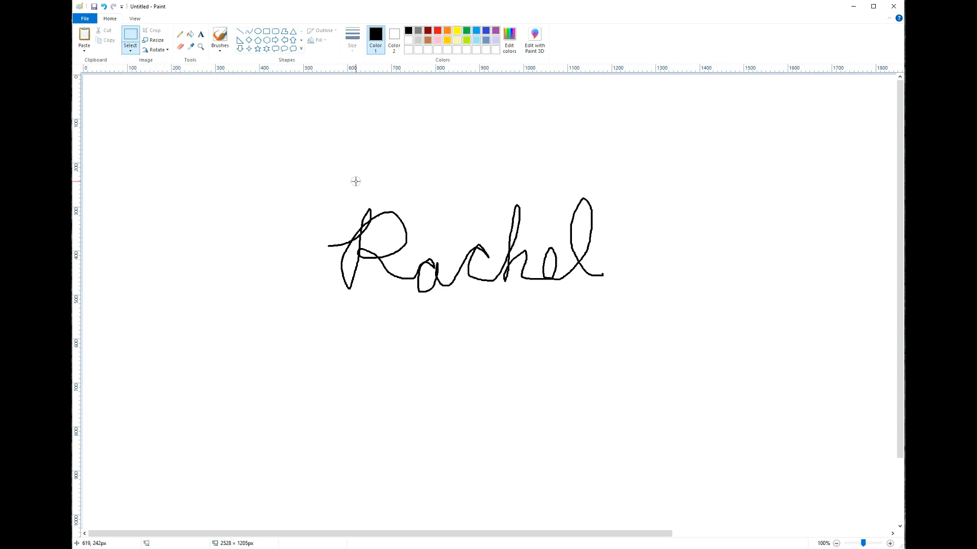
left_click_drag(315, 170, 623, 321)
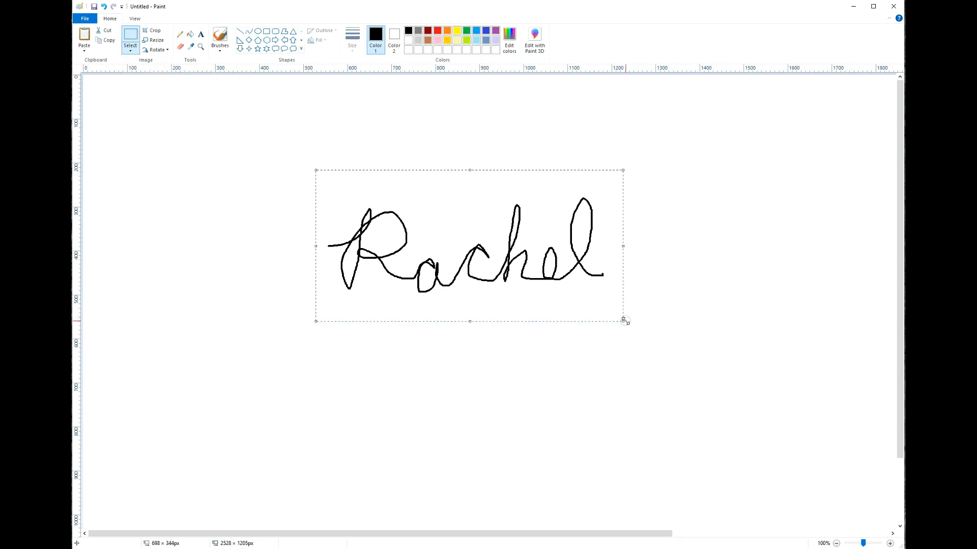
key("Delete")
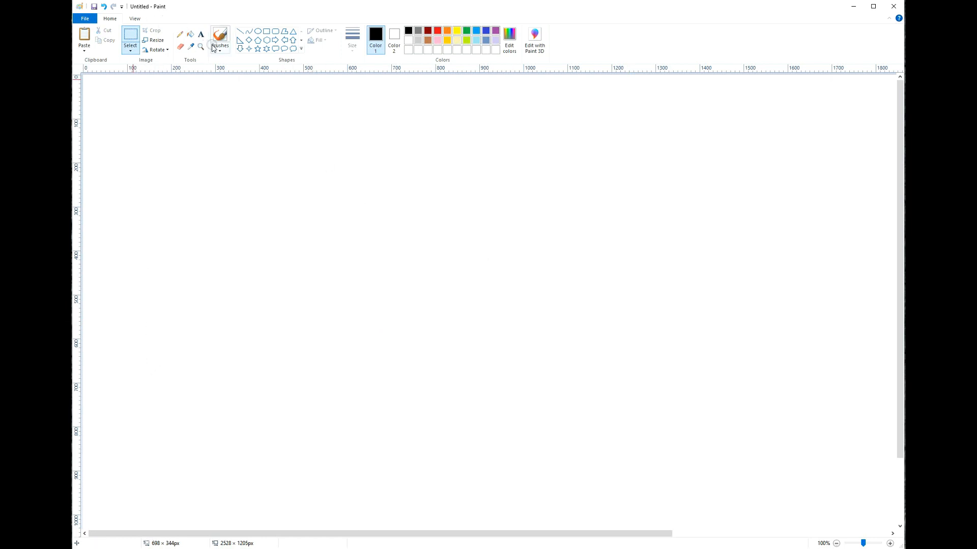
Rewrite the name in thick black cursive pencil strokes across the centre of the canvas.
left_click(182, 34)
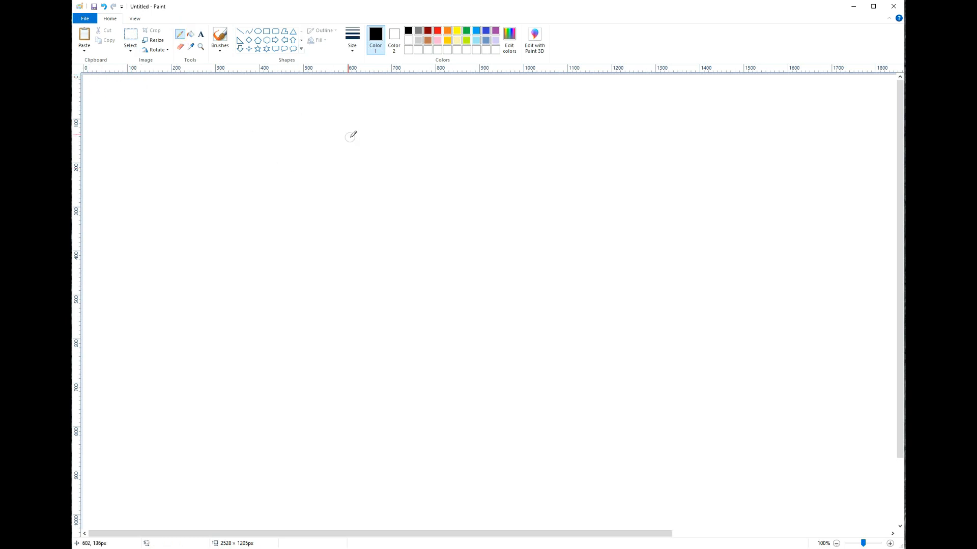
mouse_move(331, 261)
left_mouse_down()
mouse_move(353, 252)
mouse_move(371, 219)
mouse_move(333, 314)
mouse_move(358, 252)
mouse_move(377, 230)
mouse_move(402, 227)
mouse_move(406, 249)
mouse_move(389, 269)
mouse_move(357, 277)
mouse_move(366, 272)
mouse_move(394, 315)
mouse_move(429, 288)
mouse_move(416, 298)
mouse_move(420, 318)
mouse_move(432, 290)
mouse_move(439, 315)
mouse_move(460, 288)
mouse_move(470, 294)
mouse_move(461, 285)
mouse_move(454, 312)
mouse_move(467, 316)
mouse_move(500, 270)
mouse_move(505, 223)
mouse_move(484, 317)
left_mouse_up()
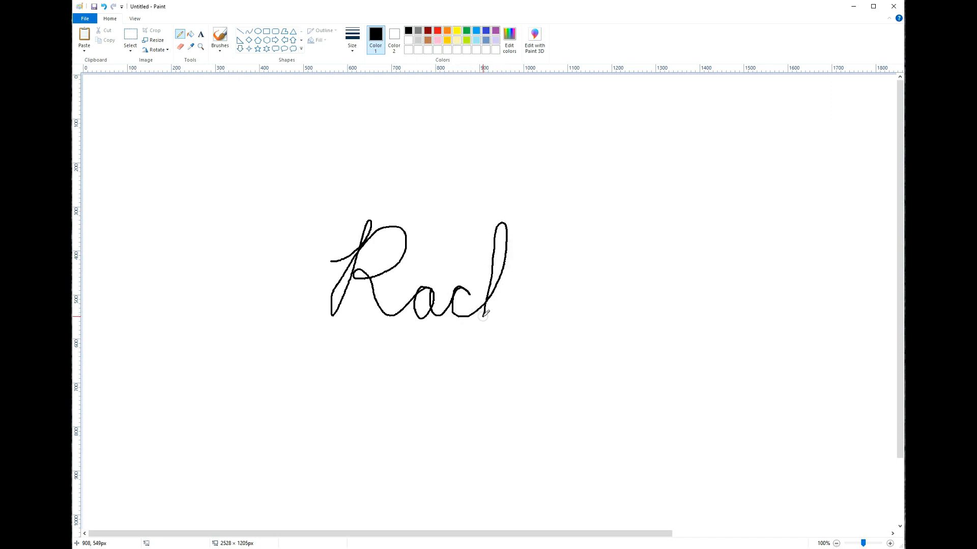
mouse_move(508, 284)
left_mouse_down()
mouse_move(511, 306)
mouse_move(540, 287)
mouse_move(529, 312)
mouse_move(550, 313)
mouse_move(583, 272)
mouse_move(585, 232)
mouse_move(568, 257)
mouse_move(569, 299)
mouse_move(586, 312)
mouse_move(607, 298)
left_mouse_up()
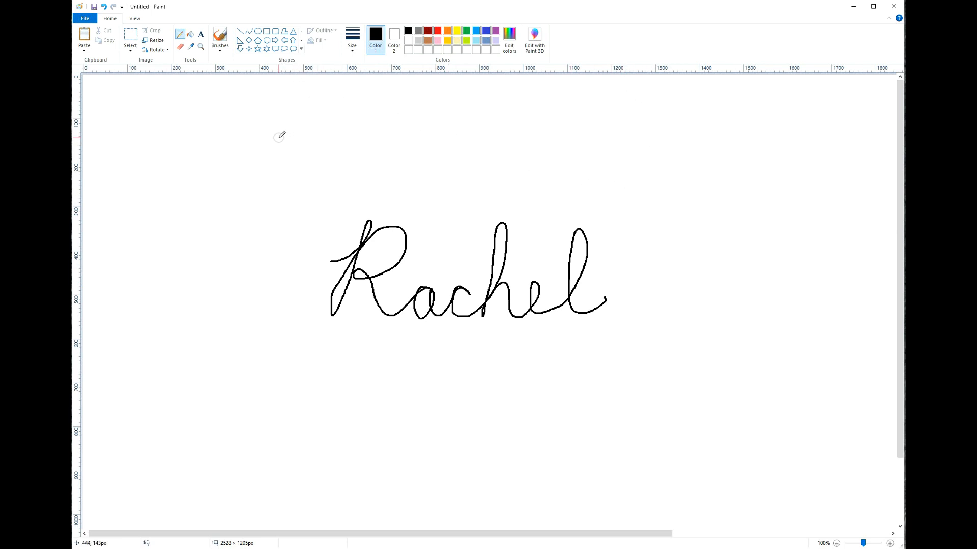
Select the whole handwritten name, copy it and paste a duplicate onto the canvas.
left_click(131, 38)
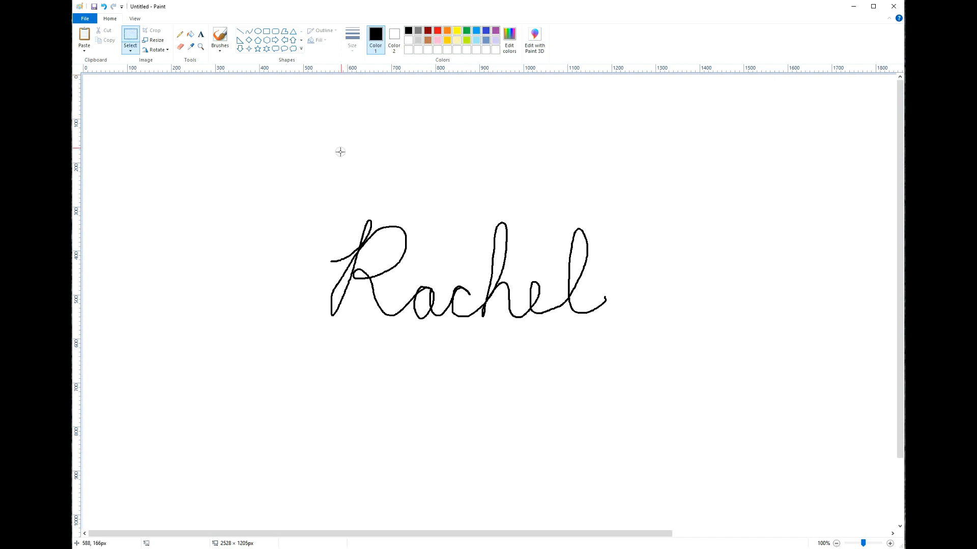
left_click_drag(299, 193, 645, 360)
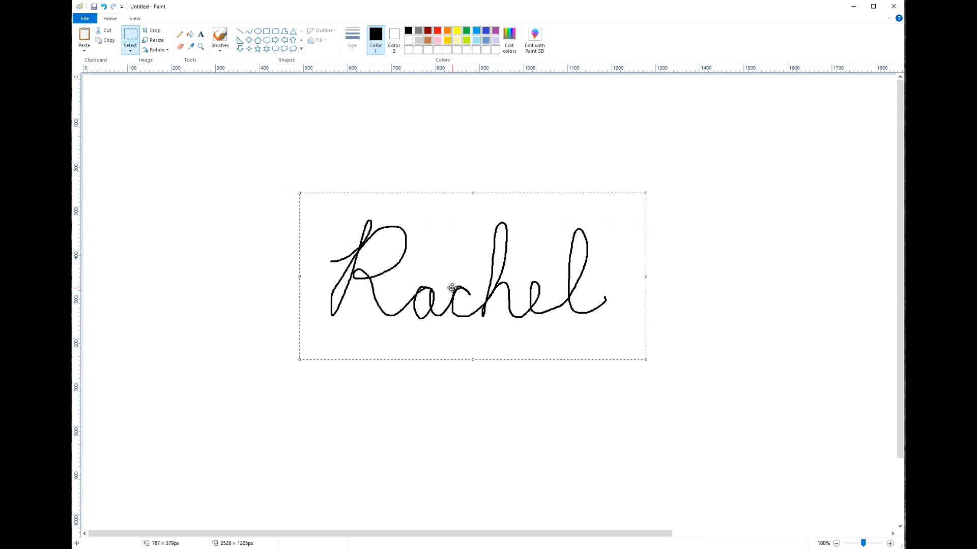
left_click(111, 41)
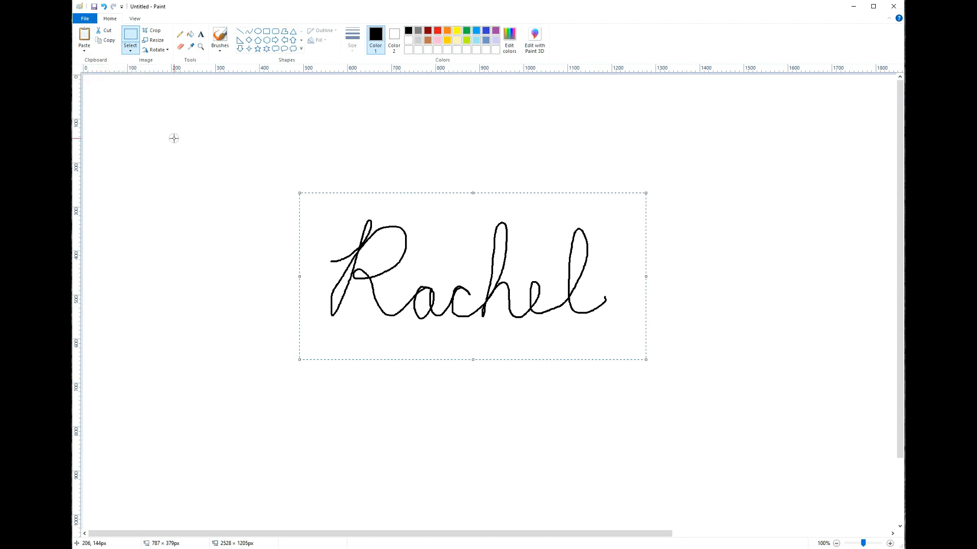
key("ctrl+v")
left_click_drag(224, 144, 272, 180)
Turn on transparent selection for the copy and place it just above the original name.
left_click(130, 50)
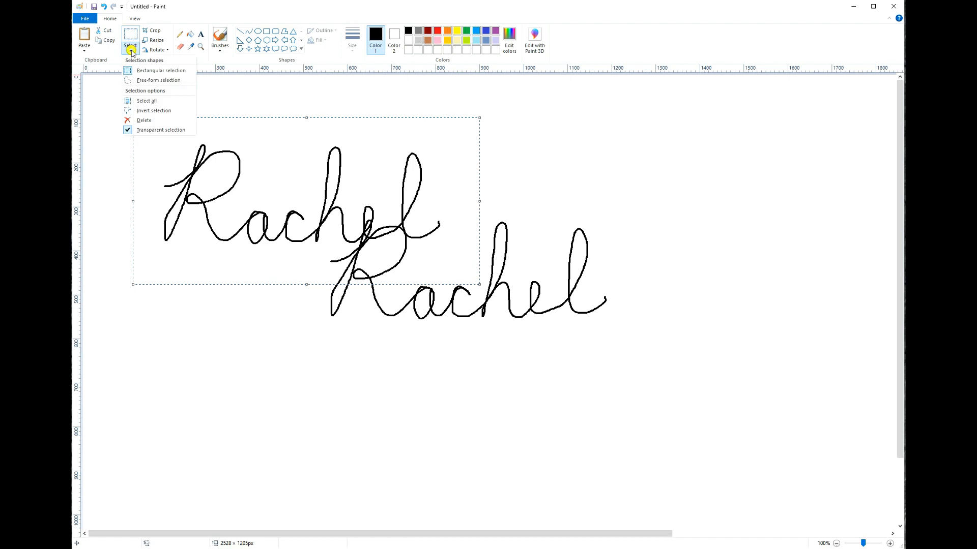
left_click(159, 130)
left_click_drag(202, 147, 360, 199)
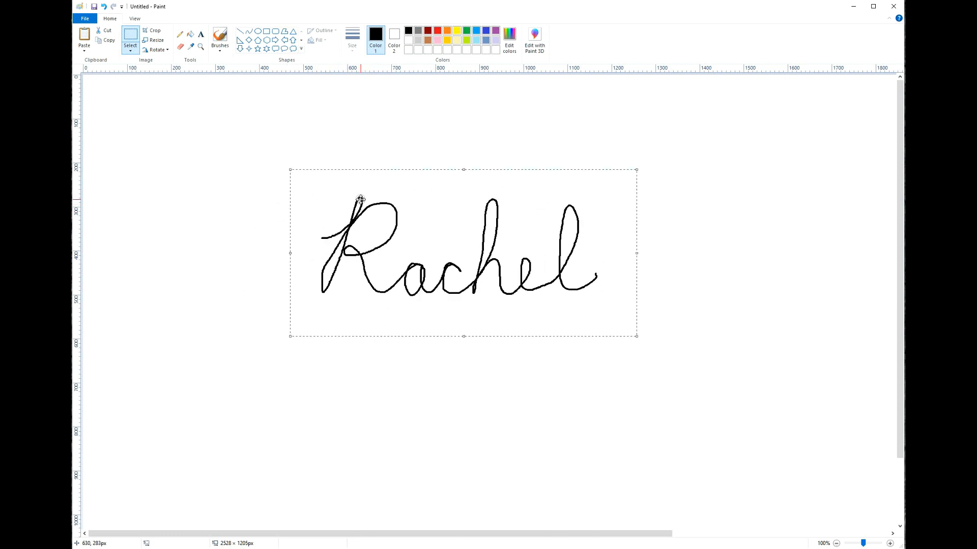
left_click(129, 51)
left_click(158, 130)
left_click_drag(494, 258, 502, 223)
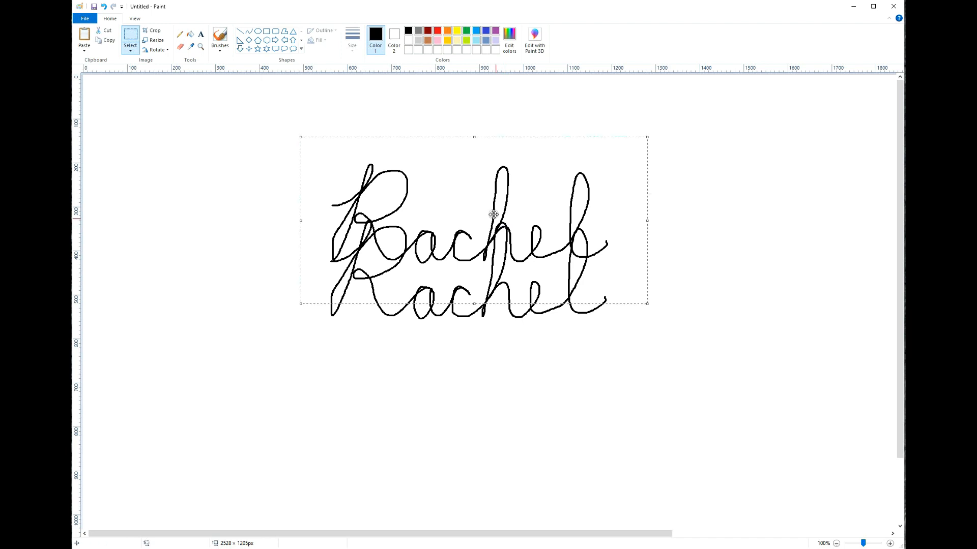
Flip the copied name vertically and line it up directly above the original.
left_click(157, 49)
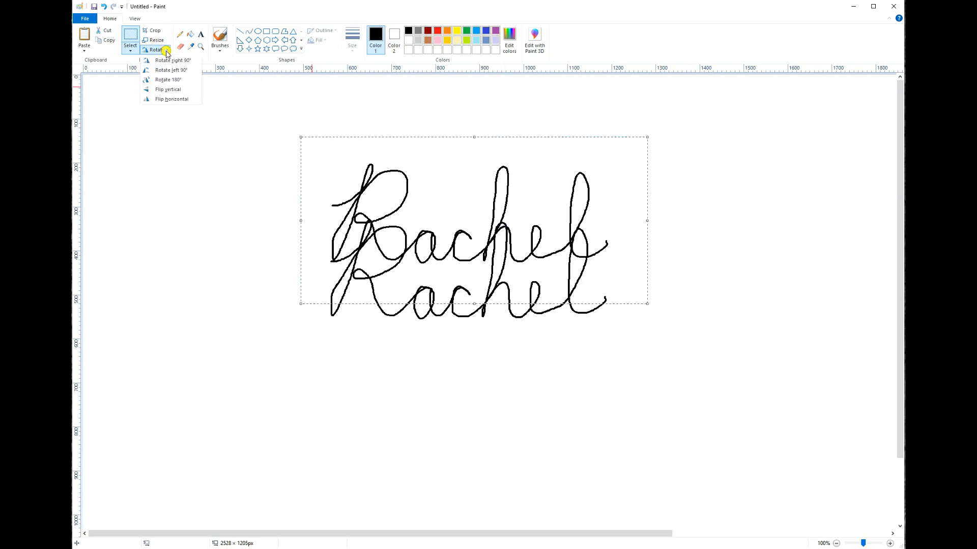
left_click(180, 91)
left_click_drag(388, 183, 398, 131)
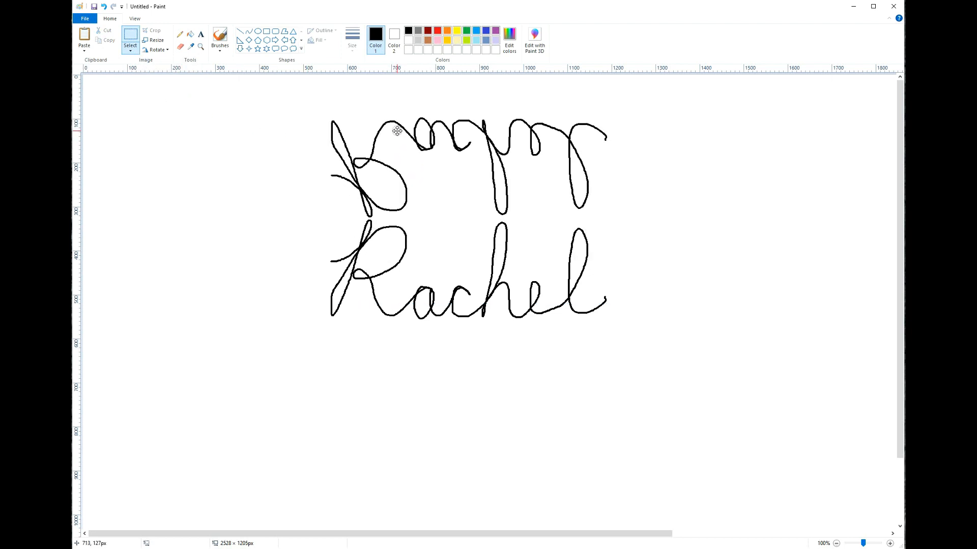
mouse_move(397, 131)
left_mouse_down()
mouse_move(308, 134)
mouse_move(563, 135)
mouse_move(397, 134)
left_mouse_up()
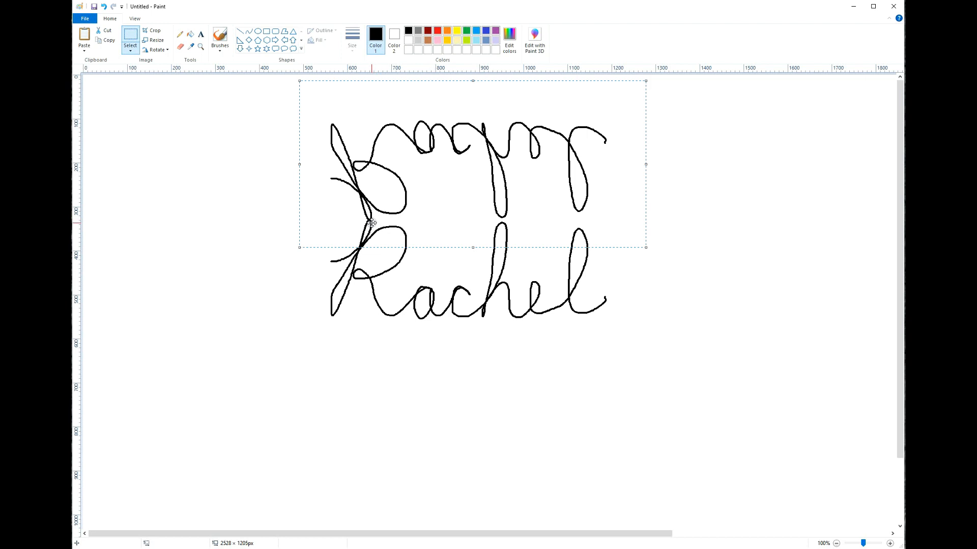
Drag the flipped name downward until it overlaps the original, then release it.
key("Escape")
left_click_drag(628, 101, 628, 161)
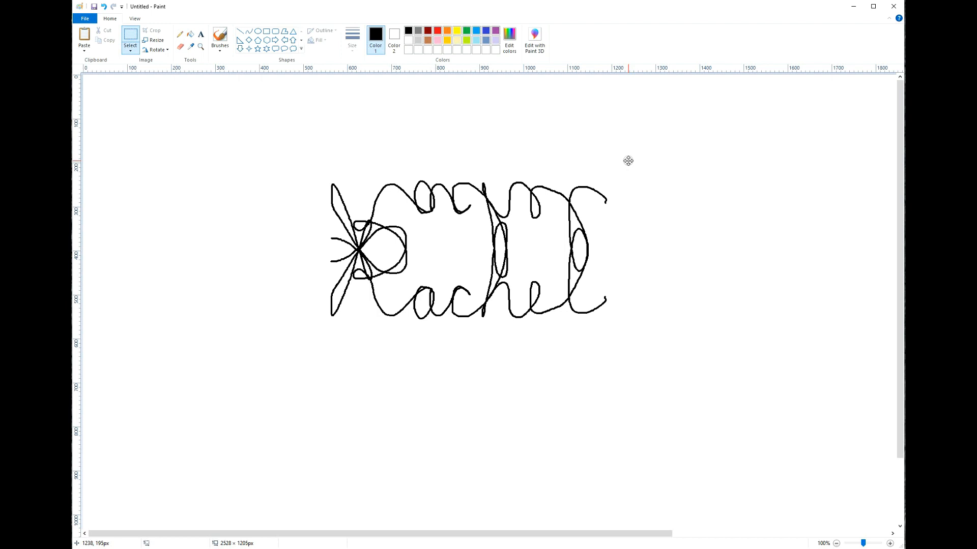
mouse_move(628, 161)
left_mouse_down()
mouse_move(618, 294)
mouse_move(619, 224)
left_mouse_up()
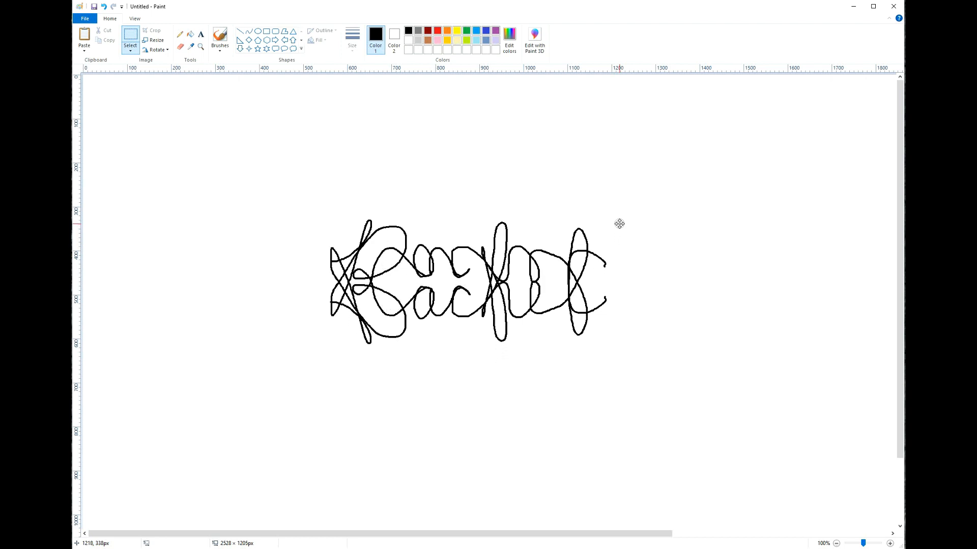
left_click_drag(620, 224, 619, 223)
Deselect the drawing and bucket-fill two small stacked loops purple.
left_click(689, 135)
left_click(497, 32)
left_click(190, 34)
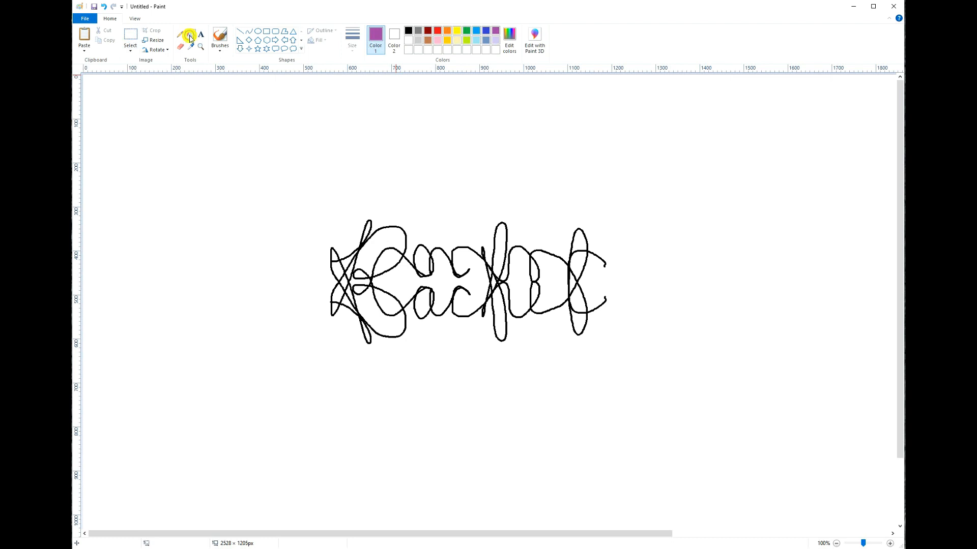
left_click(536, 270)
left_click(537, 292)
Fill the loops on either side of the purple ones yellow-green.
left_click(467, 41)
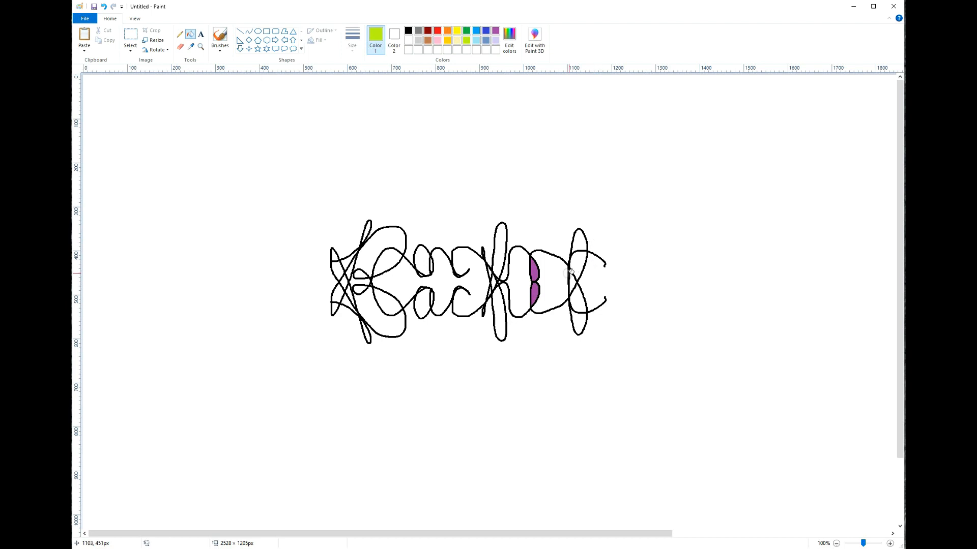
left_click(546, 278)
left_click(519, 282)
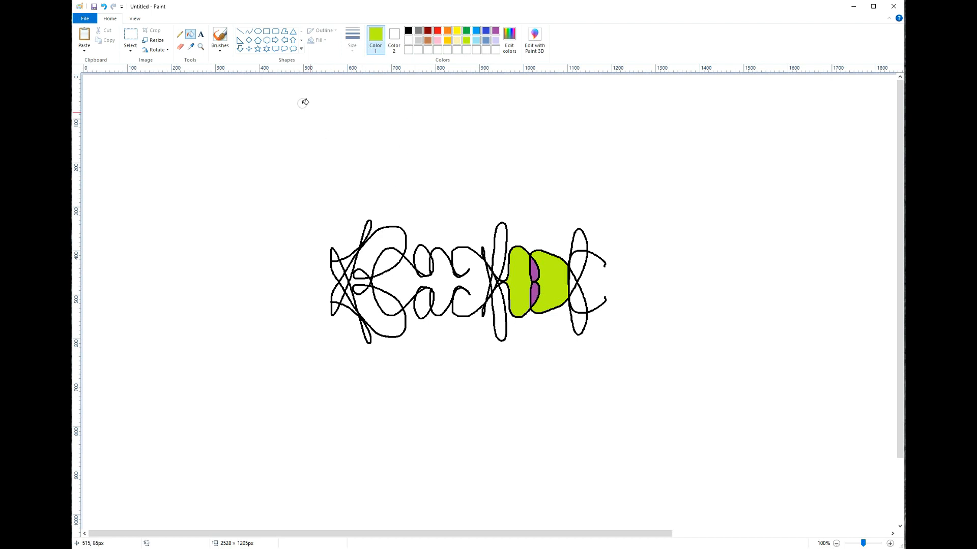
left_click(131, 35)
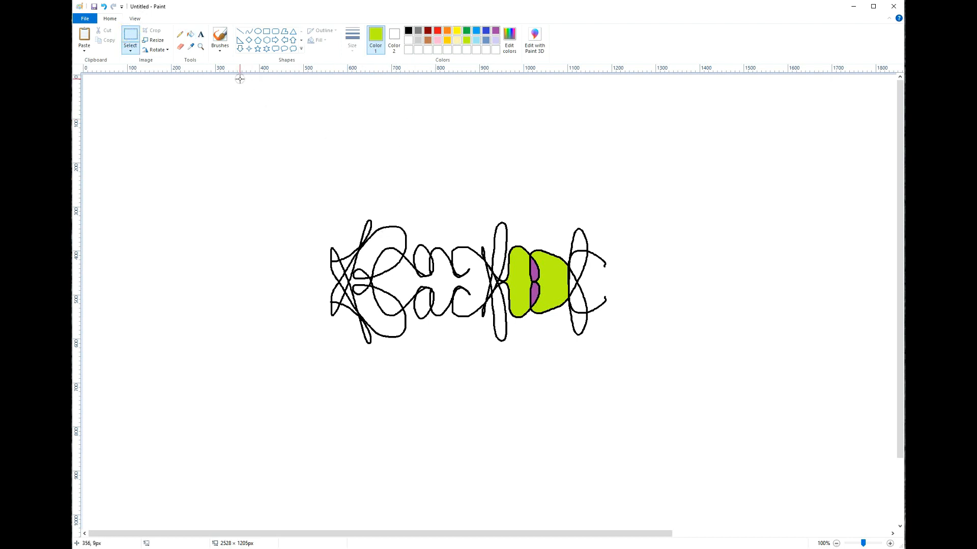
Select the whole creature and rotate it 90° left so it stands upright.
mouse_move(239, 78)
left_mouse_down()
mouse_move(312, 297)
mouse_move(403, 370)
mouse_move(554, 460)
mouse_move(698, 507)
left_mouse_up()
left_click(166, 50)
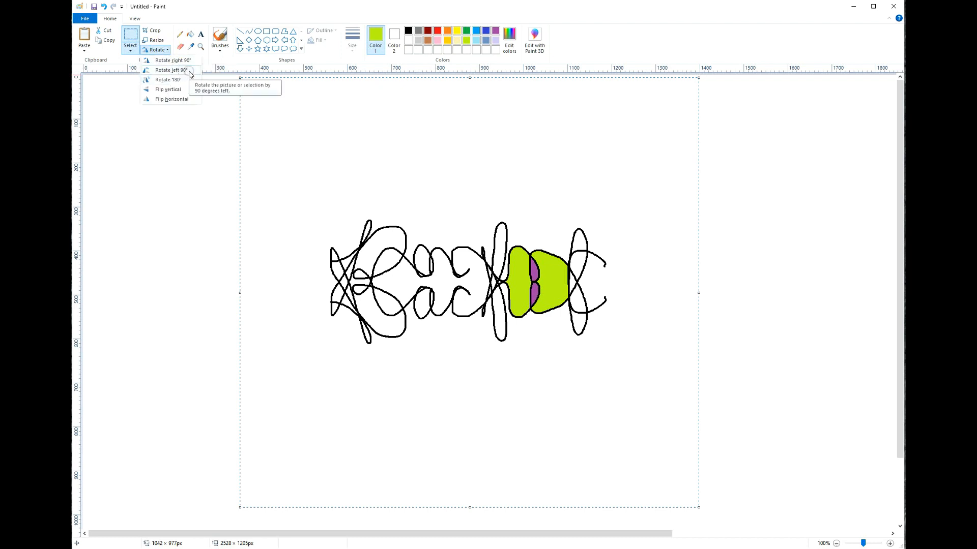
left_click(171, 70)
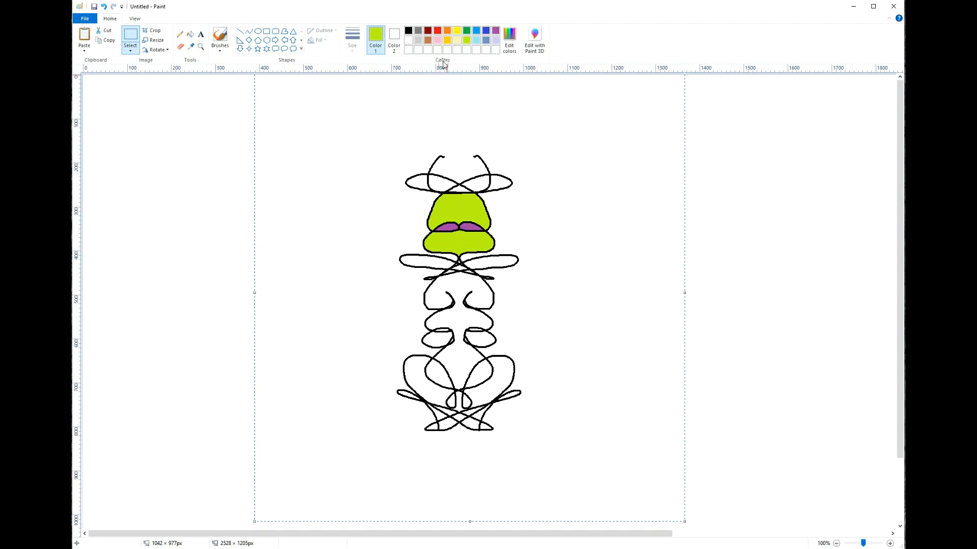
Bucket-fill a small loop at the creature's base red.
left_click(438, 32)
left_click(191, 35)
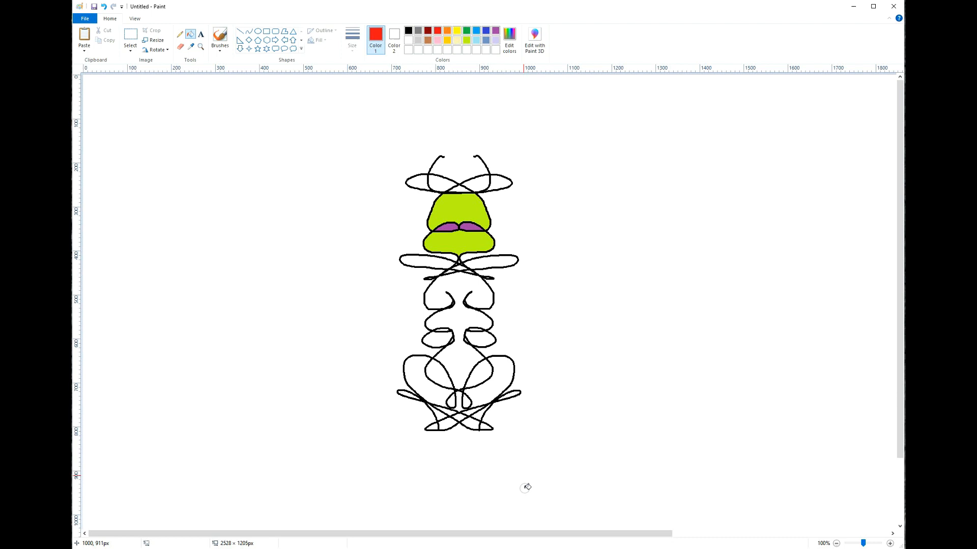
left_click(449, 424)
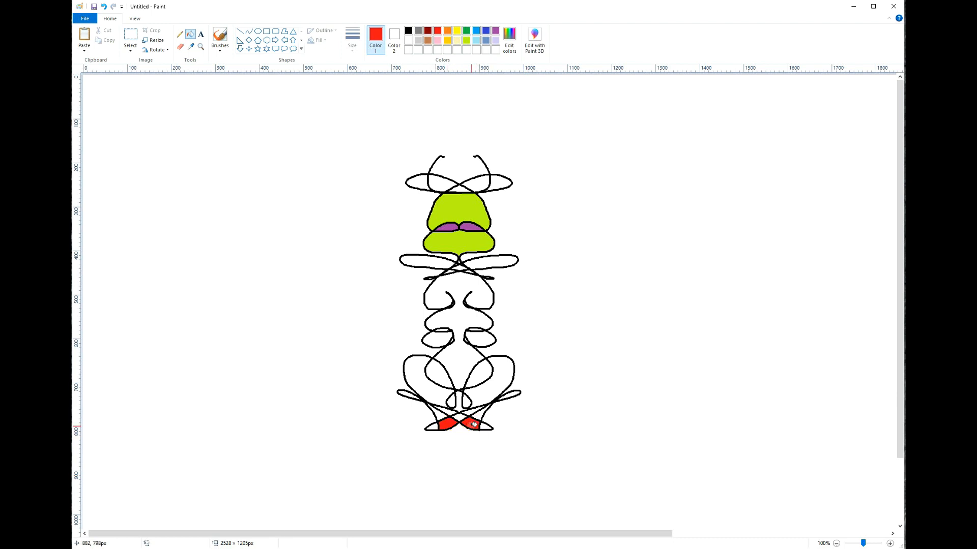
Fill the two bottom loop tips pink and the small gap beside the crossing red.
left_click(438, 41)
left_click(432, 427)
left_click(485, 427)
left_click(437, 31)
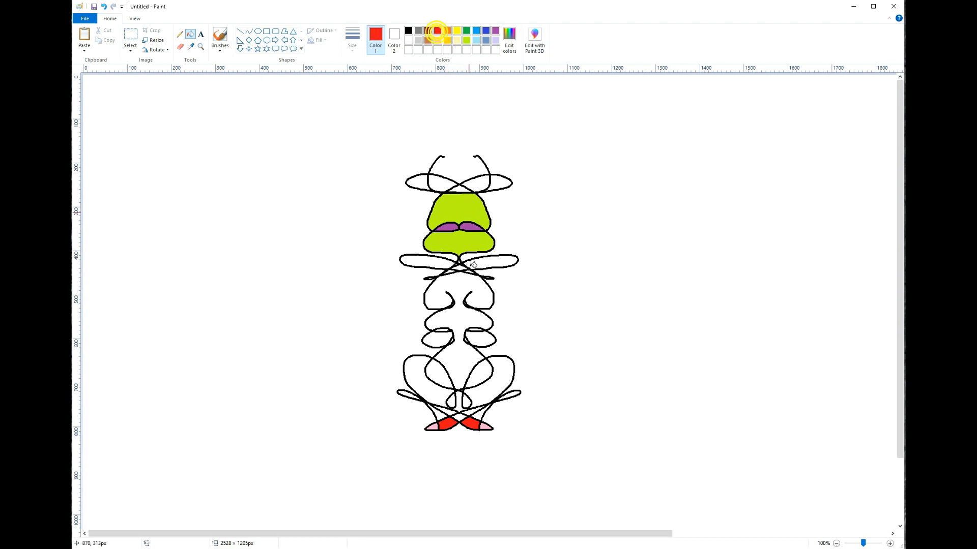
left_click(467, 418)
Fill both wing loops light blue and the central body lime green.
left_click(477, 40)
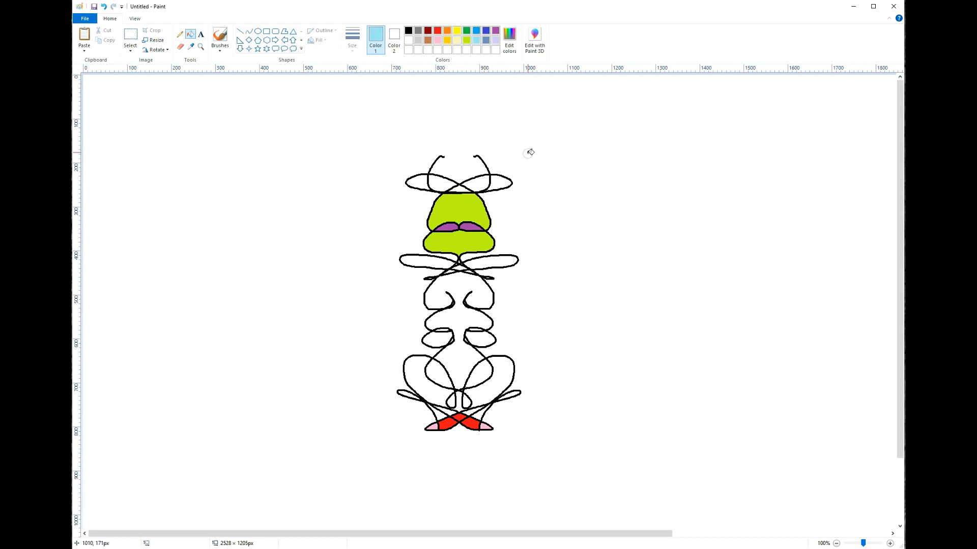
left_click(494, 261)
left_click(430, 262)
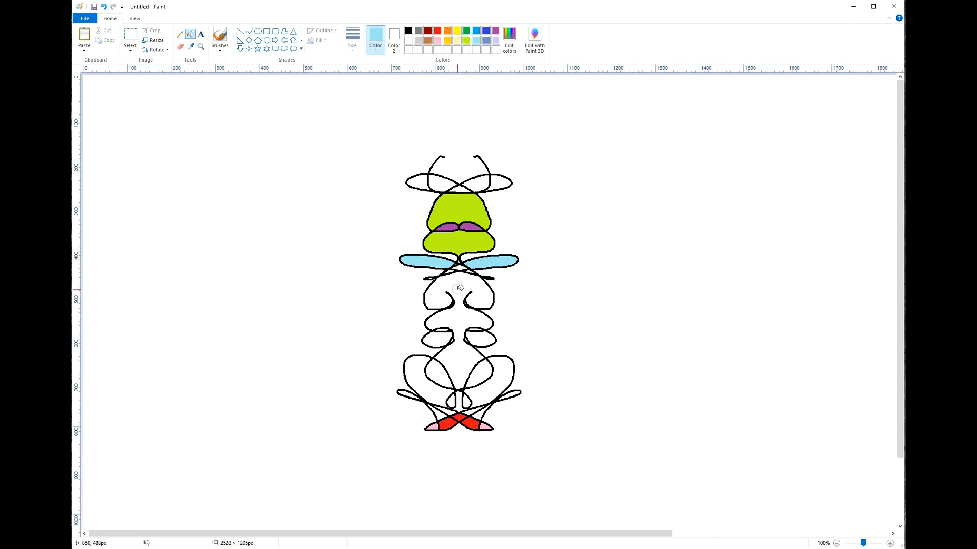
left_click(467, 31)
left_click(461, 286)
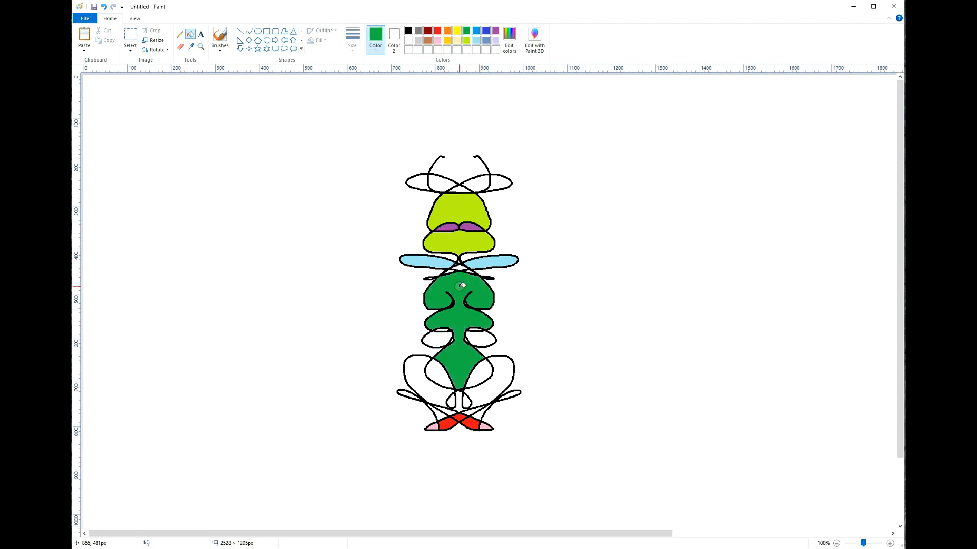
left_click(467, 41)
left_click(459, 290)
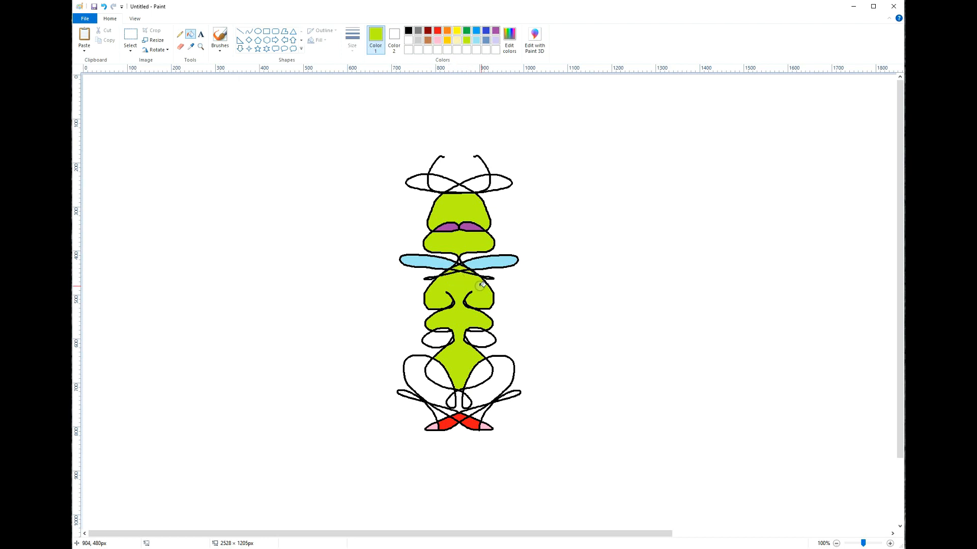
Fill the gaps around the crossing under the blue wings orange, and the gaps above and between them lime.
left_click(447, 31)
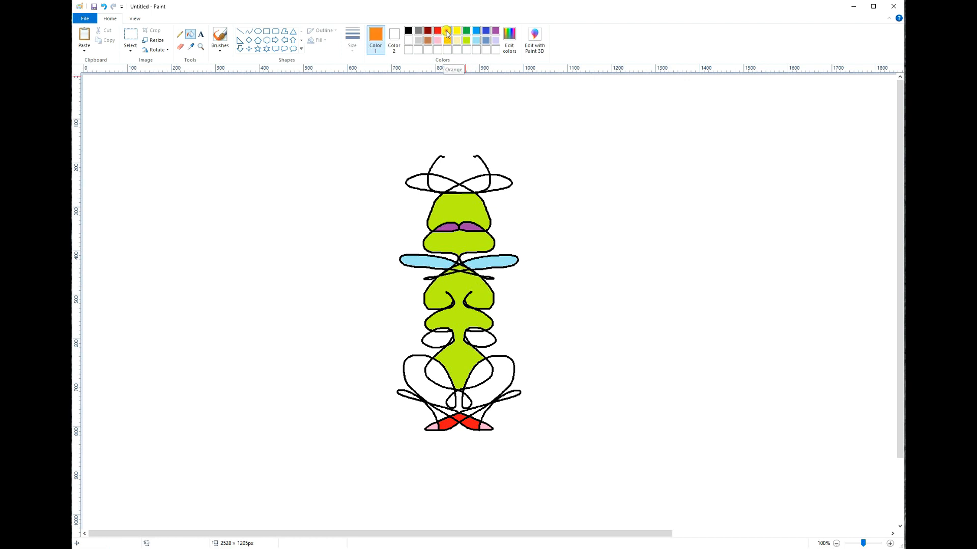
left_click(450, 271)
left_click(473, 272)
left_click(461, 267)
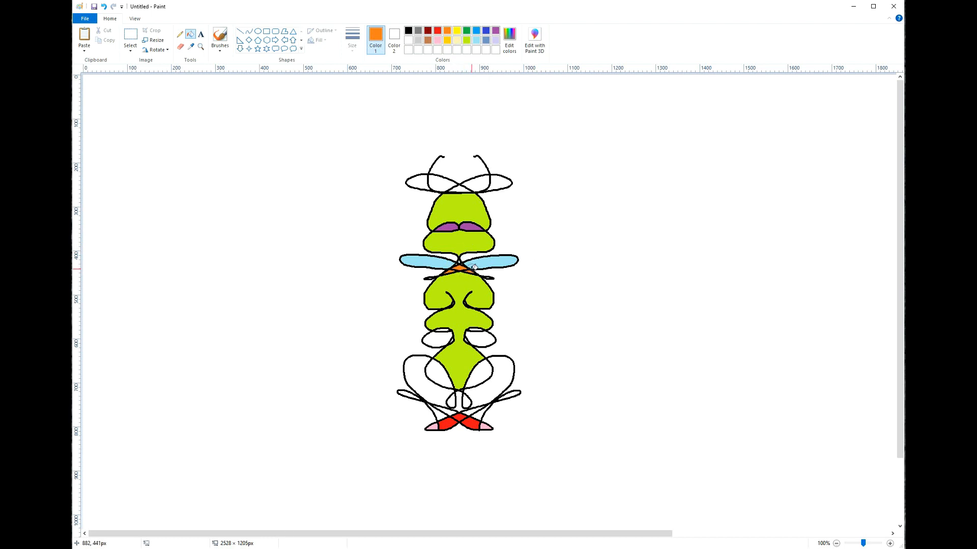
left_click(467, 40)
left_click(463, 264)
left_click(464, 368)
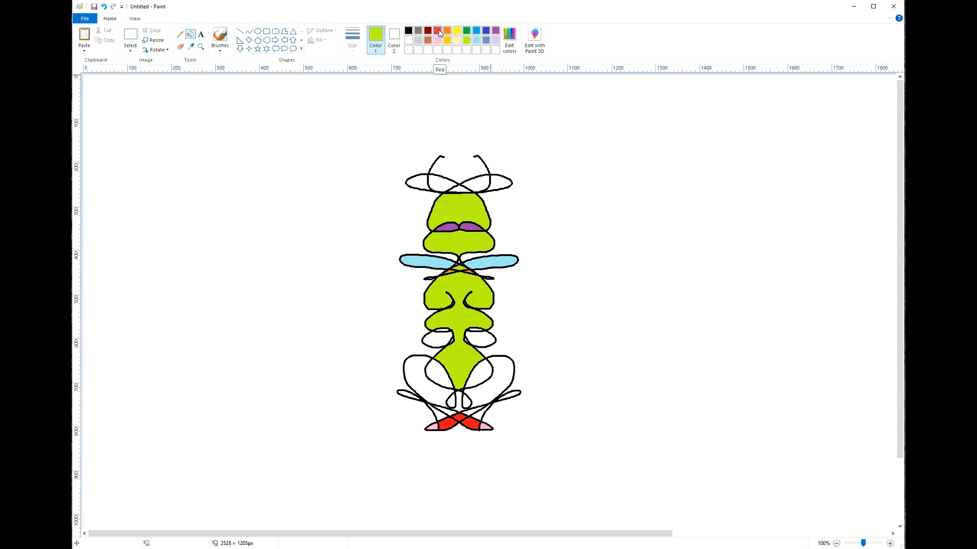
Fill the lower lobes, inner loops and small bottom loops green, with the gap between them lime.
left_click(466, 32)
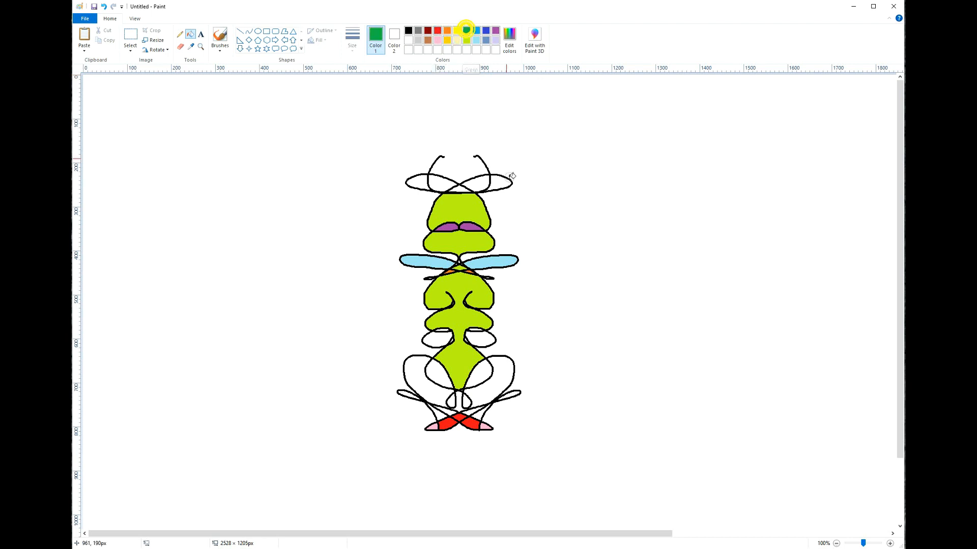
left_click(497, 382)
left_click(428, 388)
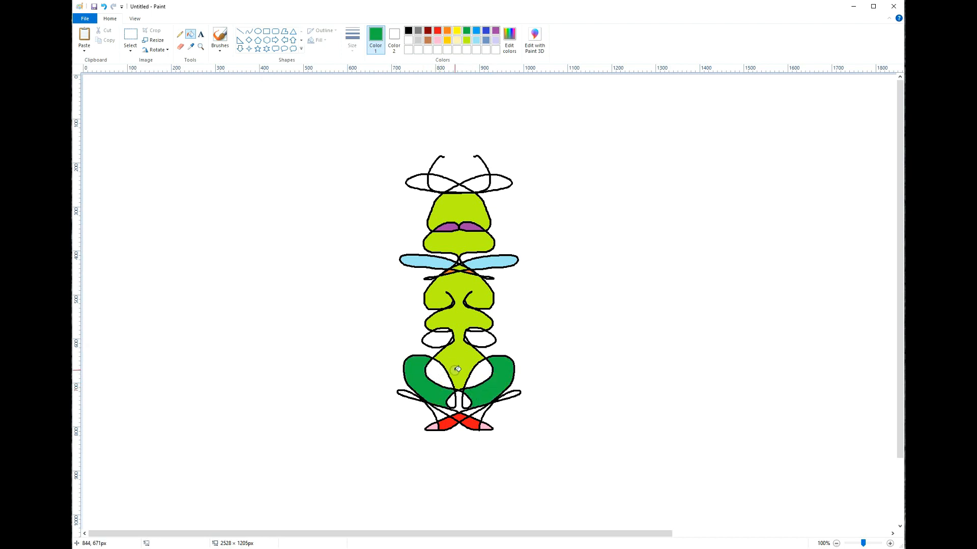
left_click(444, 375)
left_click(476, 382)
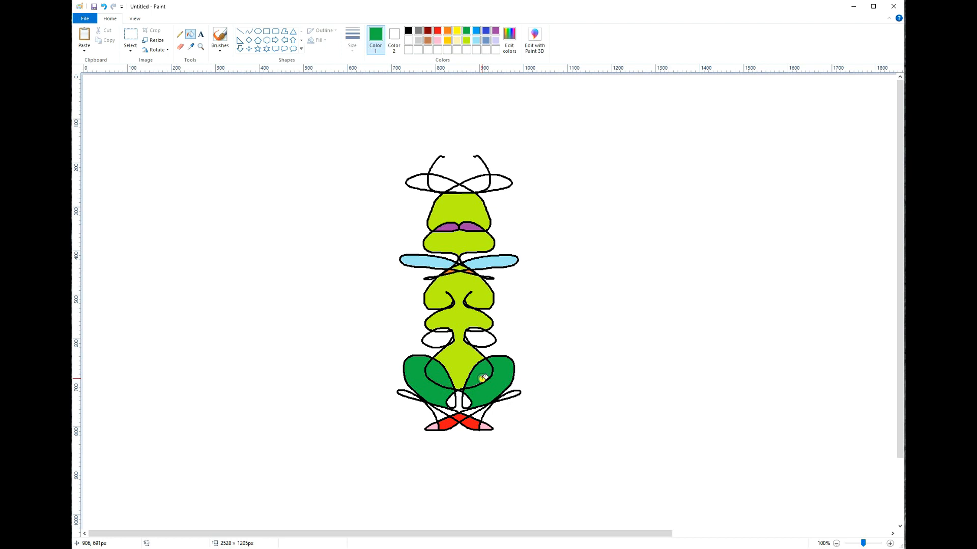
left_click(465, 402)
left_click(452, 402)
left_click(467, 40)
left_click(461, 402)
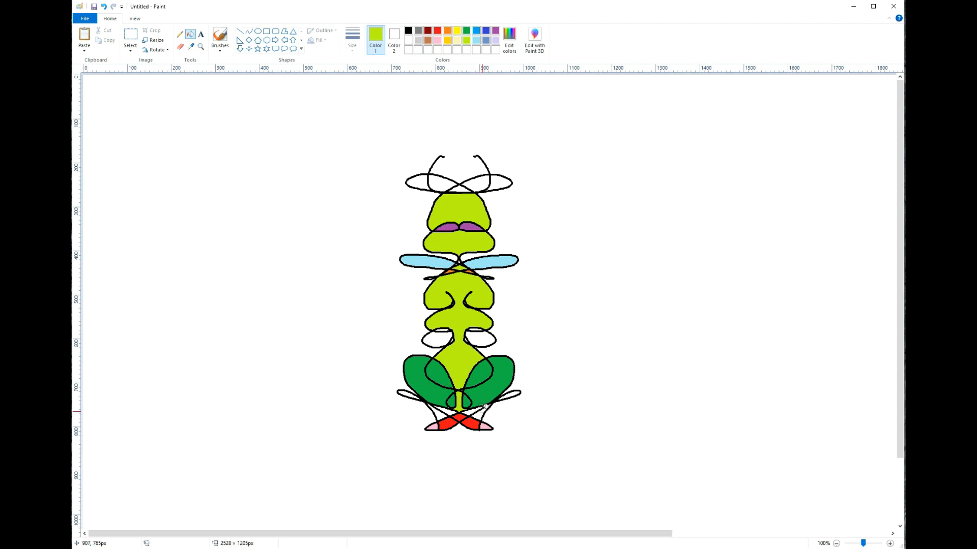
Fill the gaps between the legs dark green and both waist ovals lime, undoing an accidental outline fill.
left_click(466, 30)
left_click(481, 415)
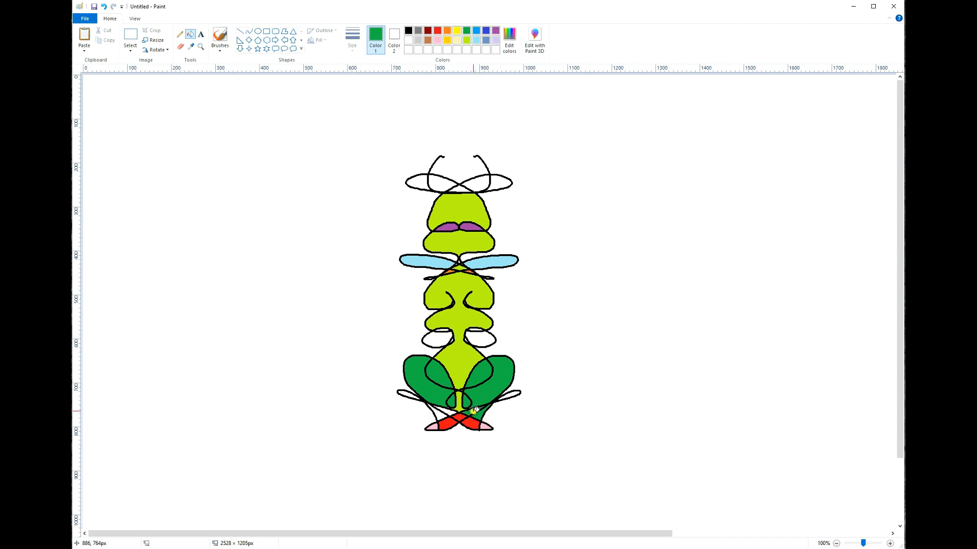
left_click(446, 413)
left_click(467, 40)
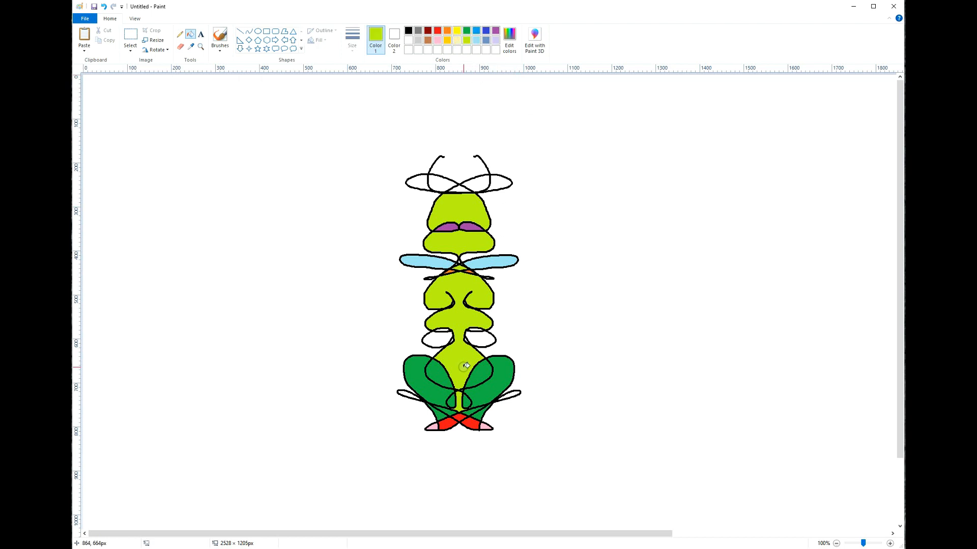
left_click(484, 336)
left_click(438, 340)
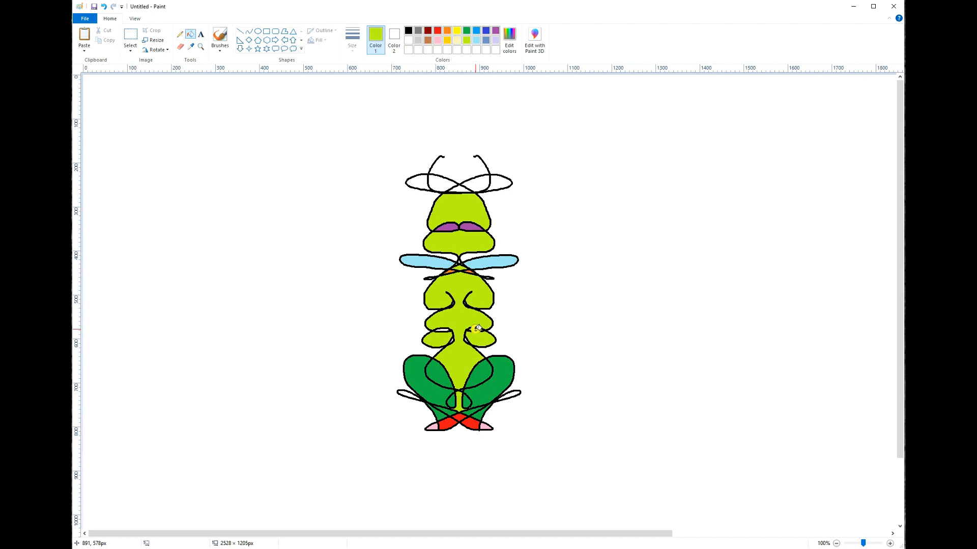
left_click(446, 330)
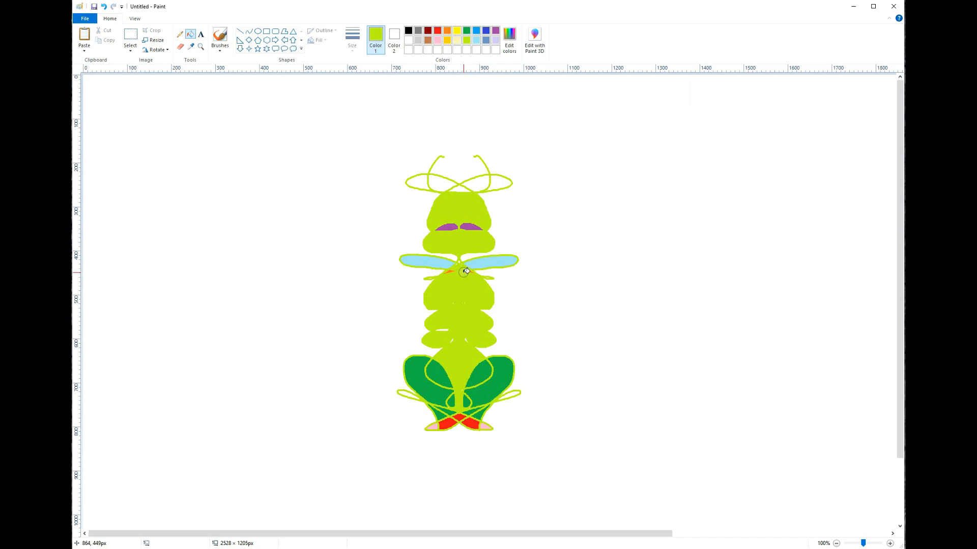
key("ctrl+z")
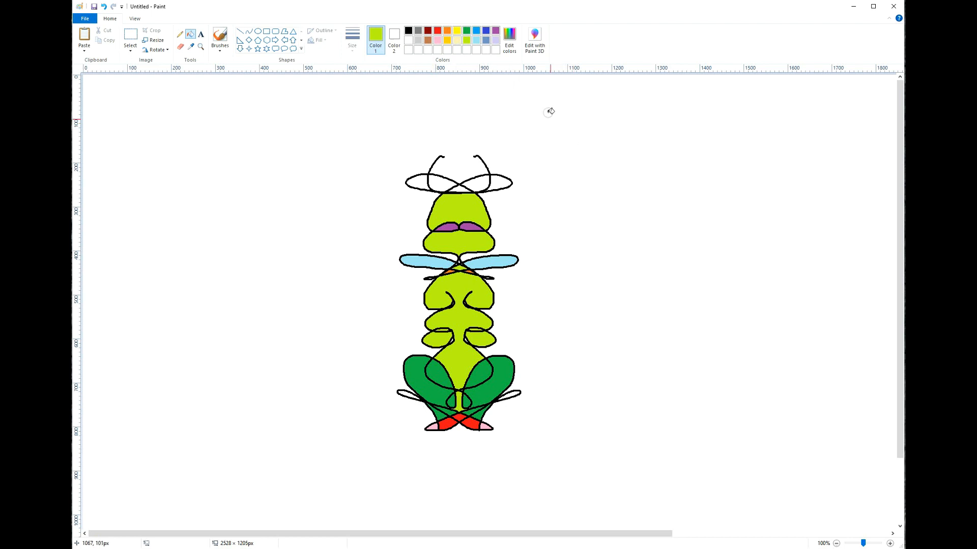
Fill both leaf shapes near the bottom red.
left_click(440, 32)
left_click(512, 393)
left_click(411, 392)
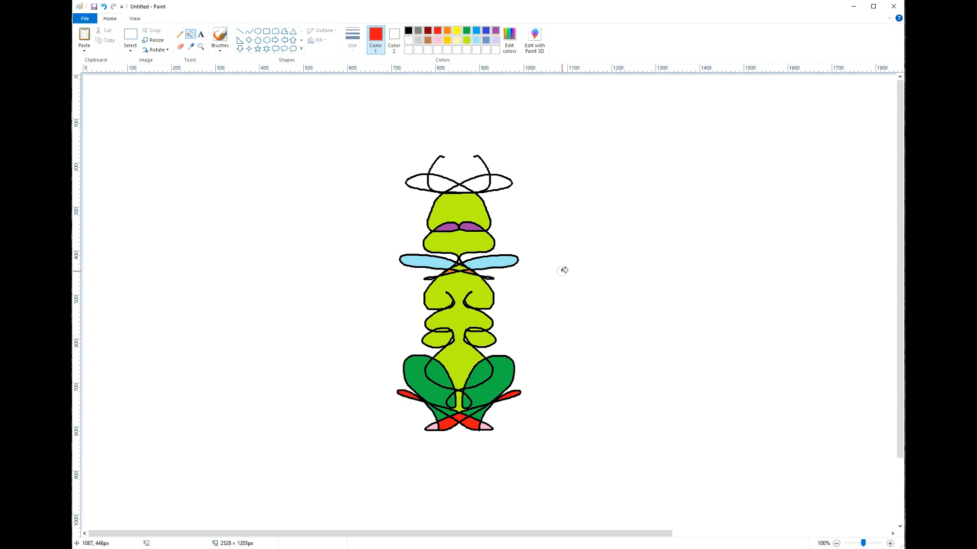
Fill the top wing loops pink and the area under the top crossing yellow-green.
left_click(457, 31)
left_click(437, 41)
left_click(499, 183)
left_click(418, 182)
left_click(442, 185)
left_click(477, 186)
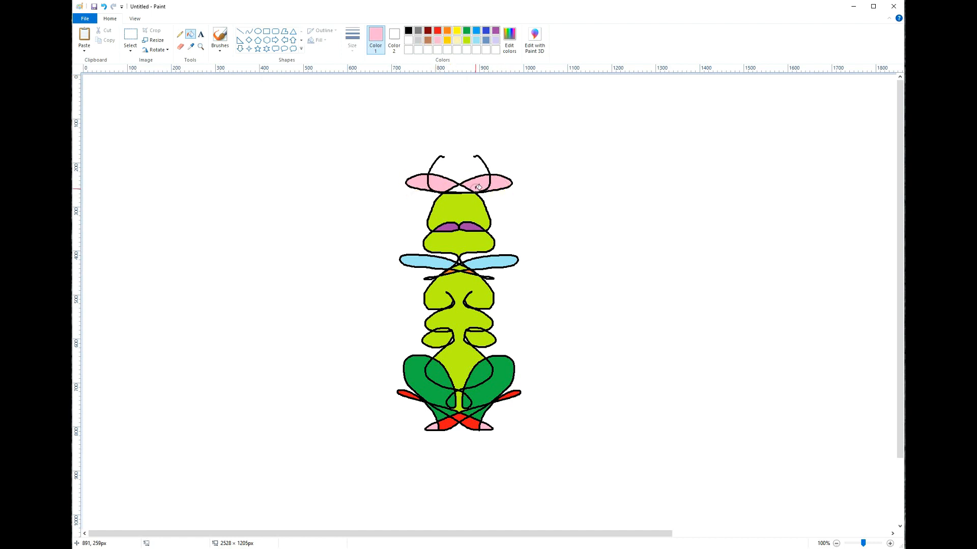
left_click(466, 40)
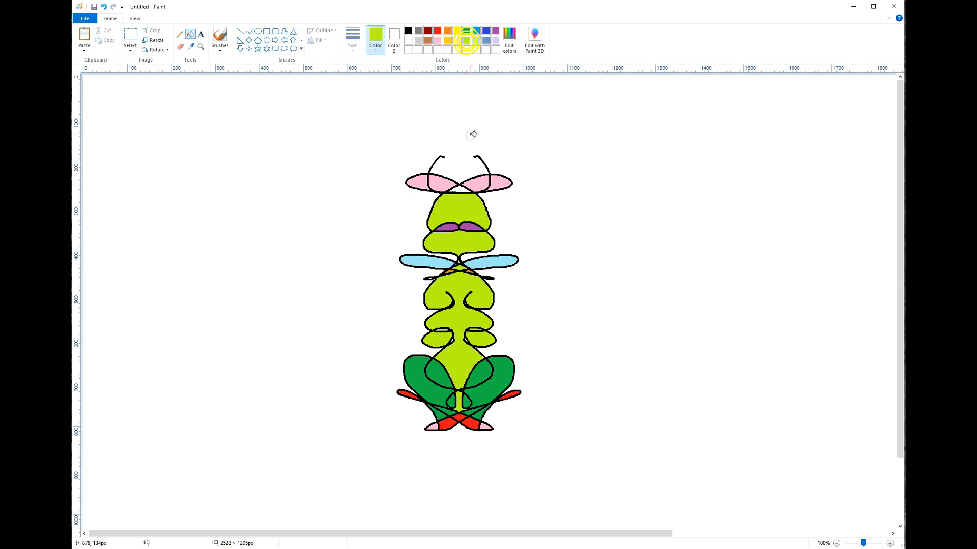
left_click(463, 189)
Draw a black pencil horn curving up from the head's right edge and fill it gold.
left_click(408, 32)
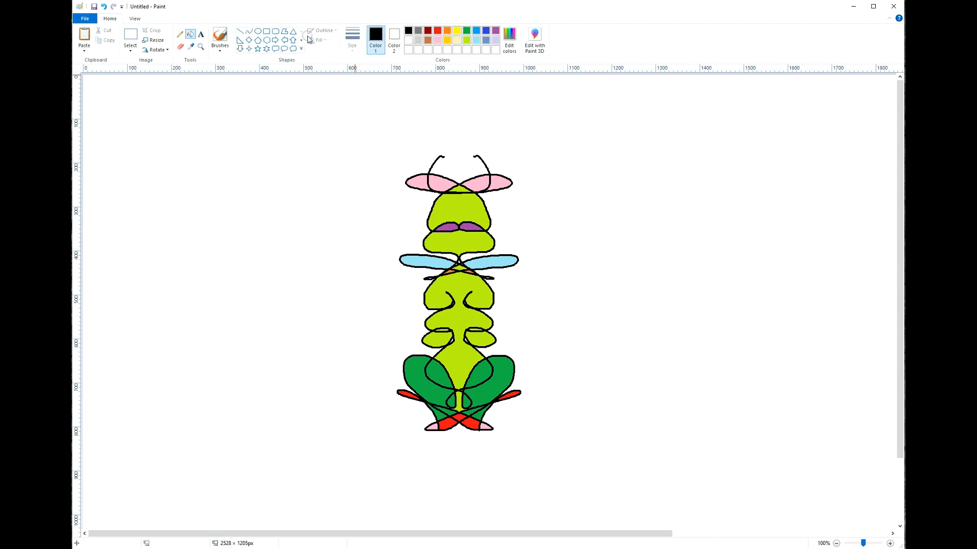
left_click(180, 34)
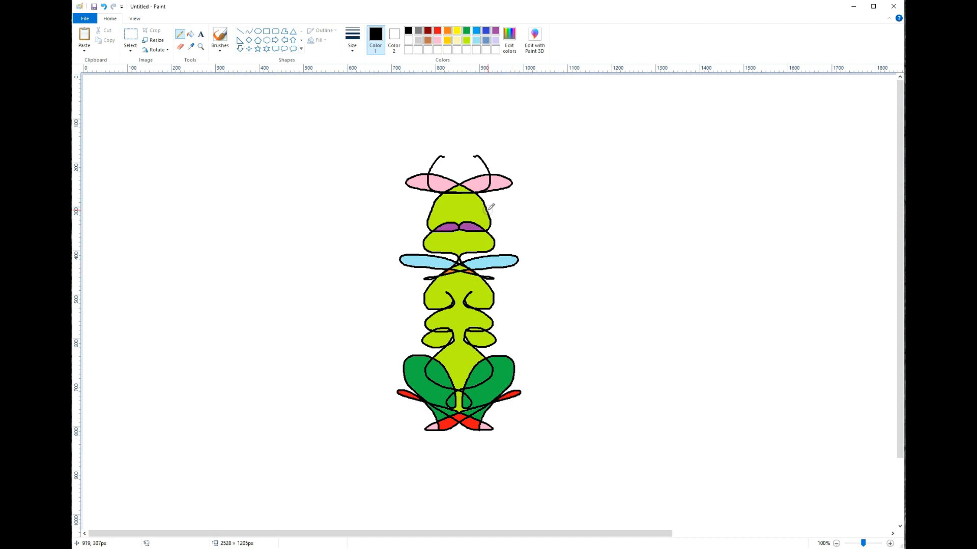
mouse_move(489, 212)
left_mouse_down()
mouse_move(526, 181)
mouse_move(528, 197)
mouse_move(494, 222)
left_mouse_up()
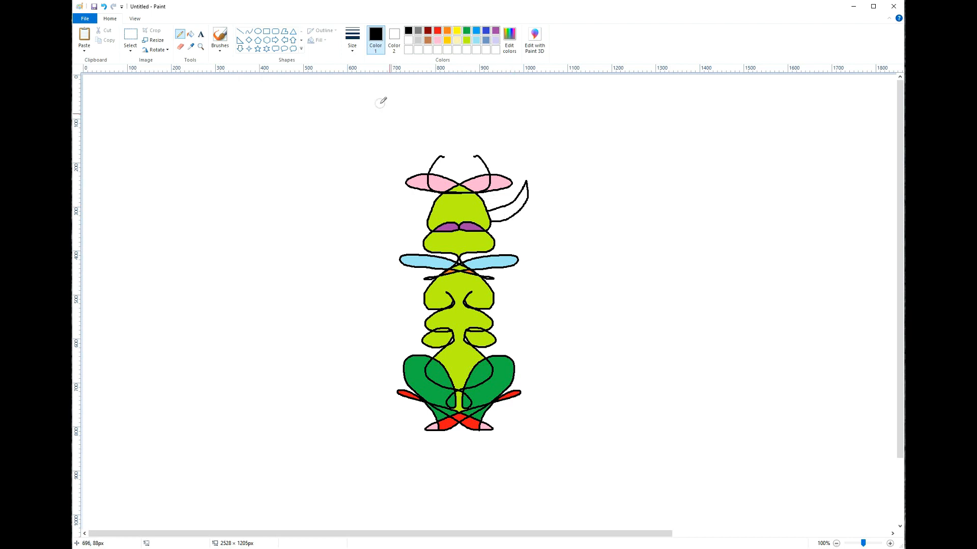
left_click(448, 41)
left_click(192, 35)
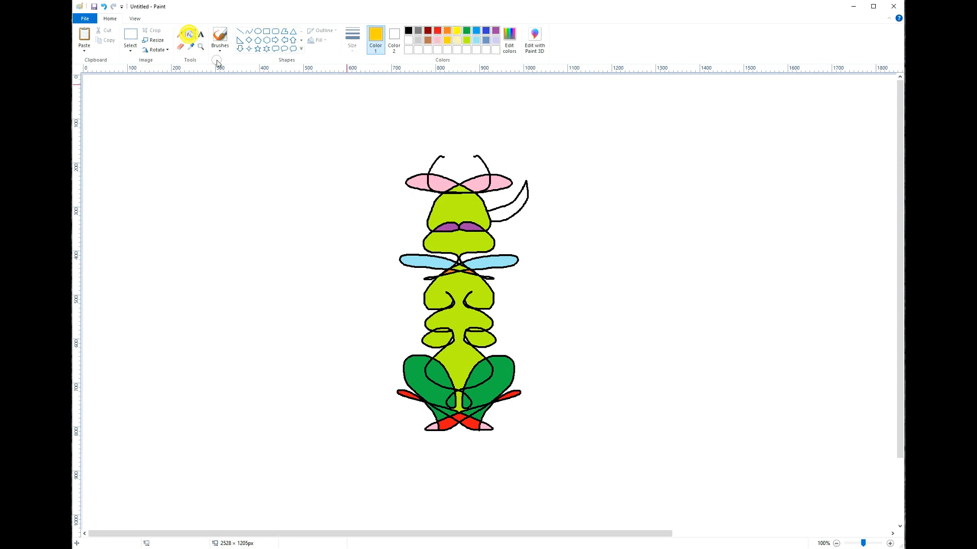
left_click(516, 208)
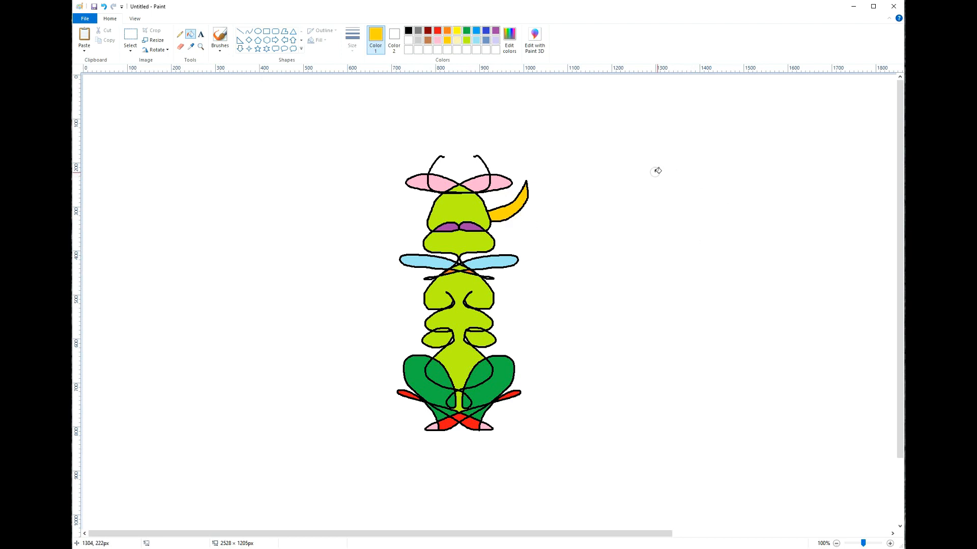
left_click(131, 36)
Copy the right horn, flip the copy horizontally, and place it on the head's left side.
left_click_drag(463, 134, 568, 243)
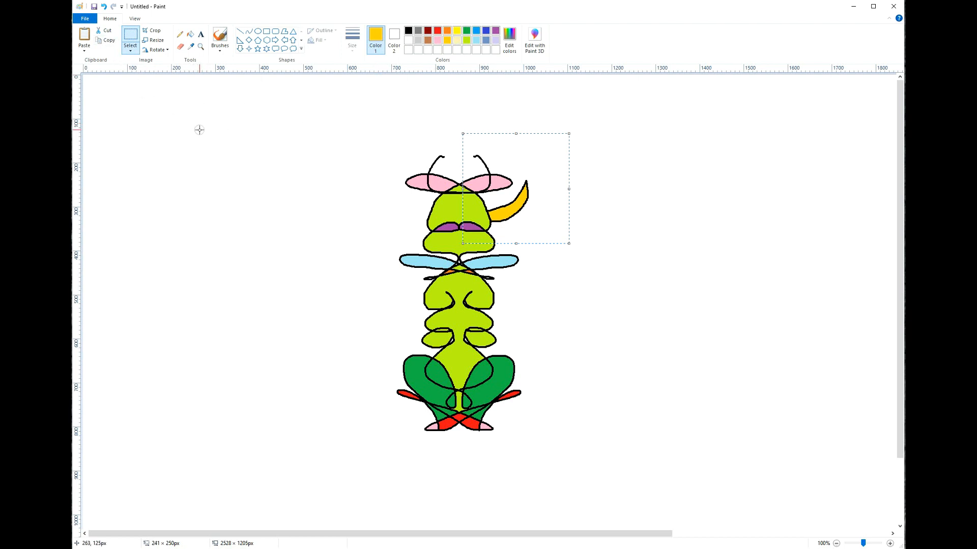
key("ctrl+c")
key("ctrl+v")
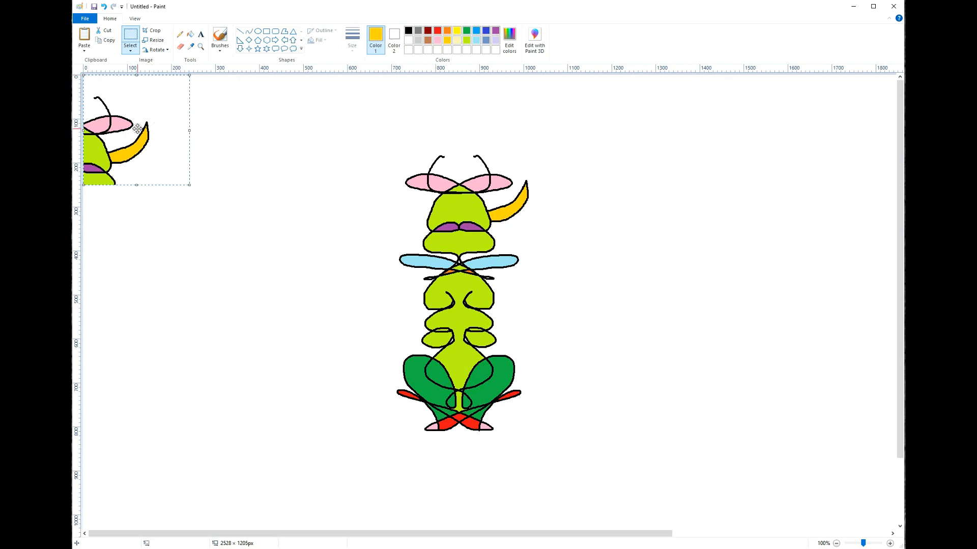
left_click_drag(137, 128, 332, 176)
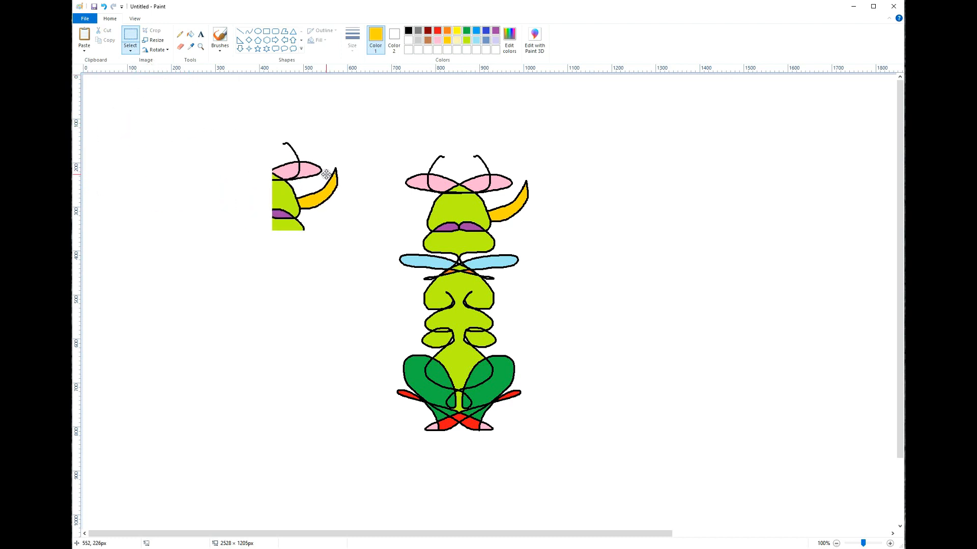
left_click(162, 50)
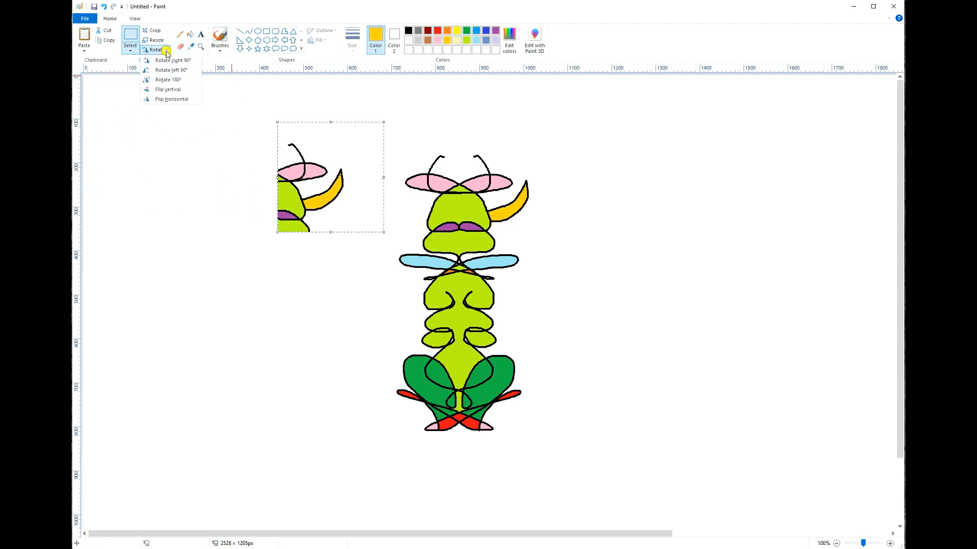
left_click(182, 100)
left_click_drag(342, 196, 413, 205)
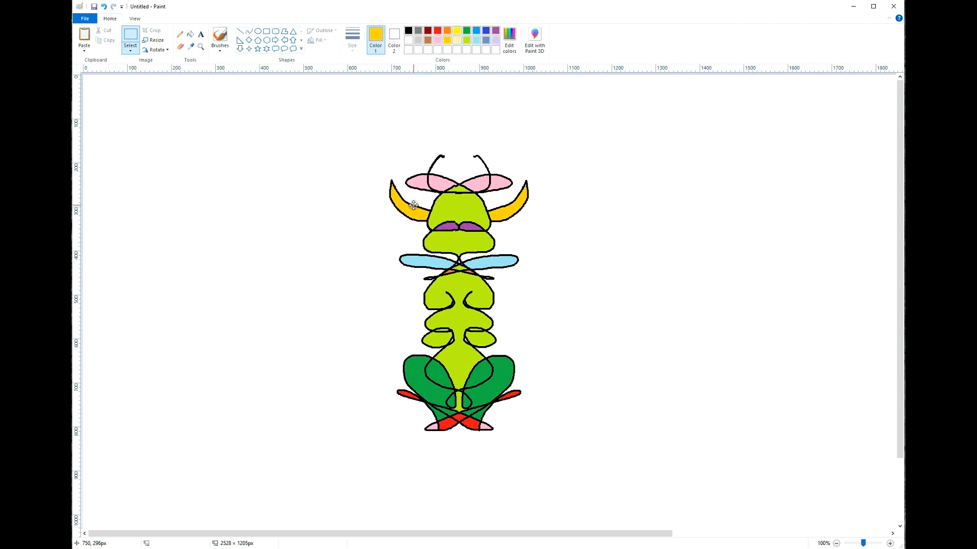
Drop the mirrored horn in place and move the whole creature to the canvas's right side.
left_click(613, 208)
mouse_move(366, 129)
left_mouse_down()
mouse_move(473, 434)
mouse_move(533, 452)
left_mouse_up()
mouse_move(466, 380)
left_mouse_down()
mouse_move(823, 337)
mouse_move(822, 307)
left_mouse_up()
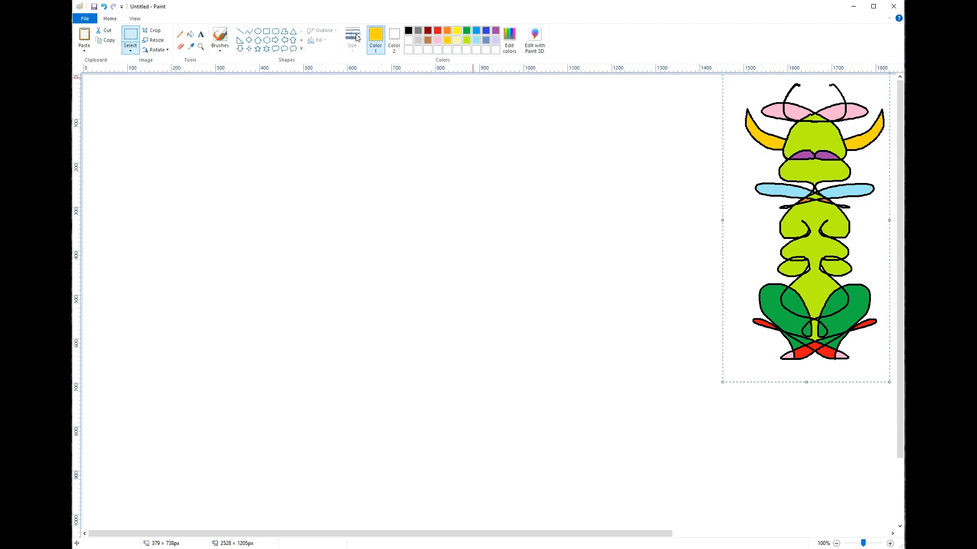
Start a black pencil outline on the left with a first stroke and a small loop.
left_click(408, 31)
left_click(180, 35)
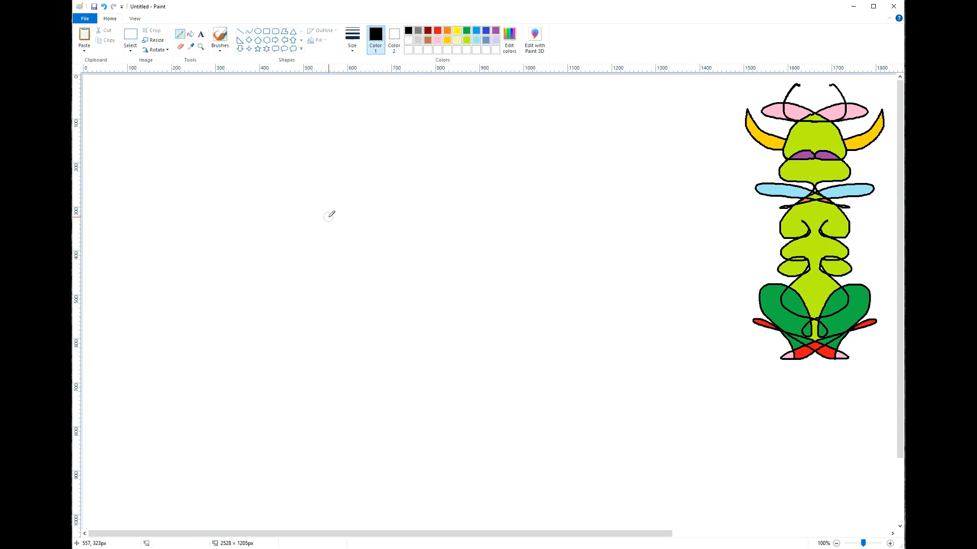
mouse_move(379, 210)
left_mouse_down()
mouse_move(325, 286)
mouse_move(302, 286)
mouse_move(307, 262)
mouse_move(335, 285)
mouse_move(383, 290)
mouse_move(403, 252)
mouse_move(384, 210)
mouse_move(366, 205)
mouse_move(373, 235)
mouse_move(421, 232)
left_mouse_up()
mouse_move(426, 269)
left_mouse_down()
mouse_move(404, 272)
mouse_move(413, 285)
mouse_move(432, 290)
mouse_move(435, 272)
mouse_move(425, 264)
mouse_move(453, 265)
mouse_move(454, 288)
mouse_move(467, 290)
mouse_move(476, 265)
mouse_move(476, 289)
mouse_move(497, 268)
mouse_move(526, 264)
mouse_move(511, 255)
mouse_move(500, 264)
mouse_move(502, 287)
mouse_move(531, 264)
mouse_move(532, 316)
mouse_move(519, 356)
mouse_move(503, 319)
mouse_move(556, 257)
left_mouse_up()
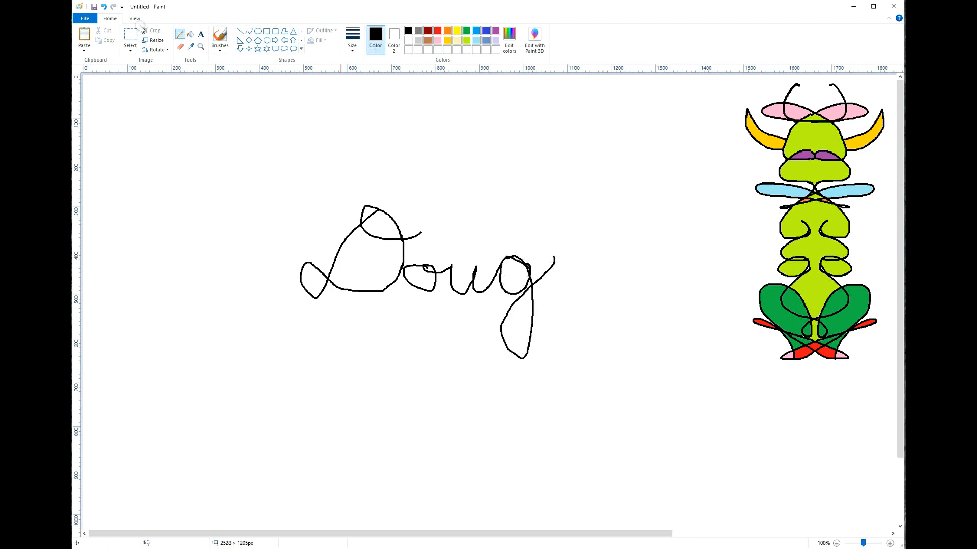
left_click(131, 38)
left_click_drag(269, 162, 595, 375)
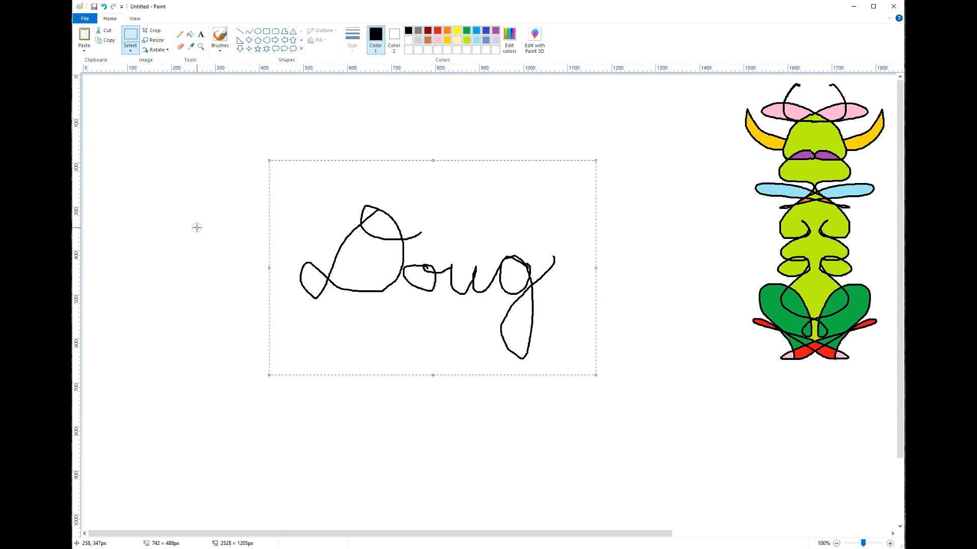
key("ctrl+c")
key("ctrl+v")
left_click_drag(178, 150, 348, 166)
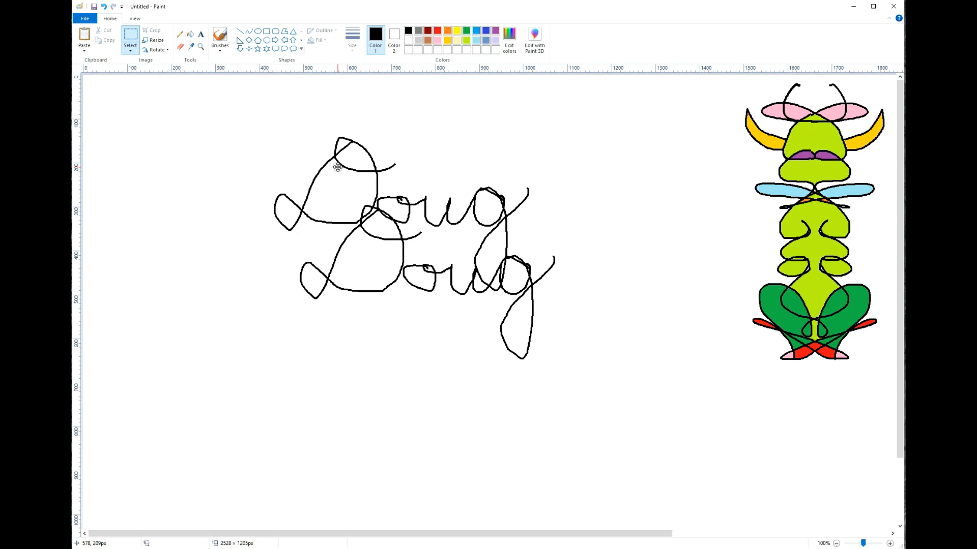
left_click(168, 51)
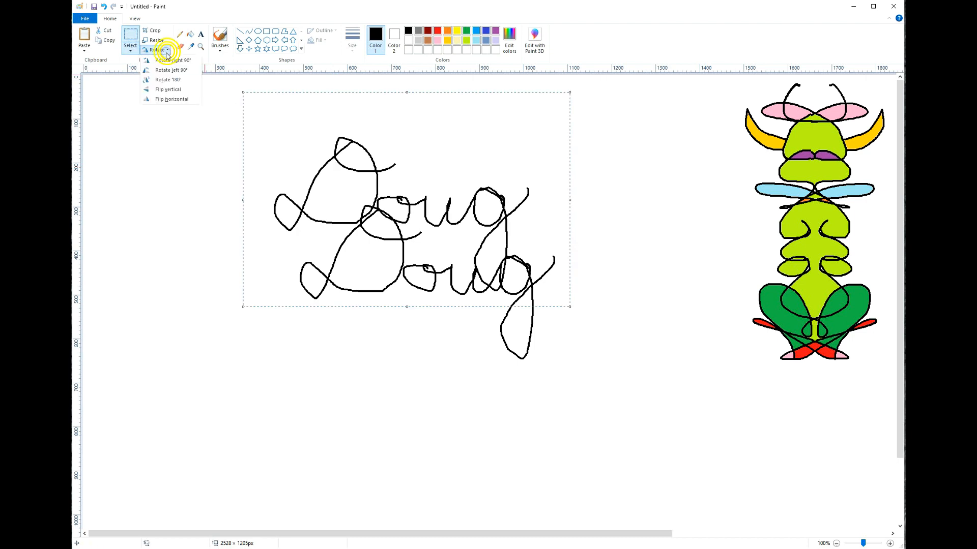
left_click(178, 92)
left_click_drag(323, 152, 345, 202)
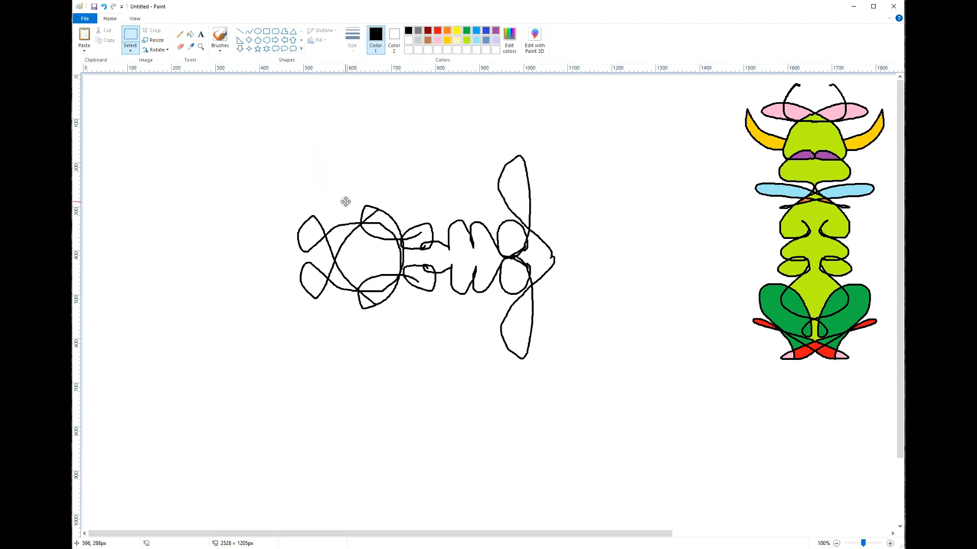
left_click_drag(346, 201, 346, 200)
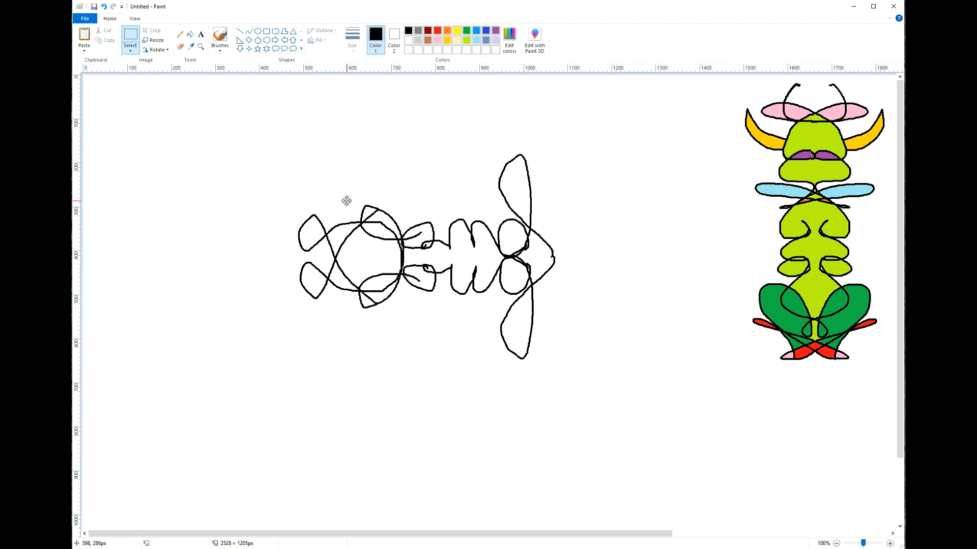
mouse_move(346, 201)
left_mouse_down()
mouse_move(349, 300)
mouse_move(347, 203)
left_mouse_up()
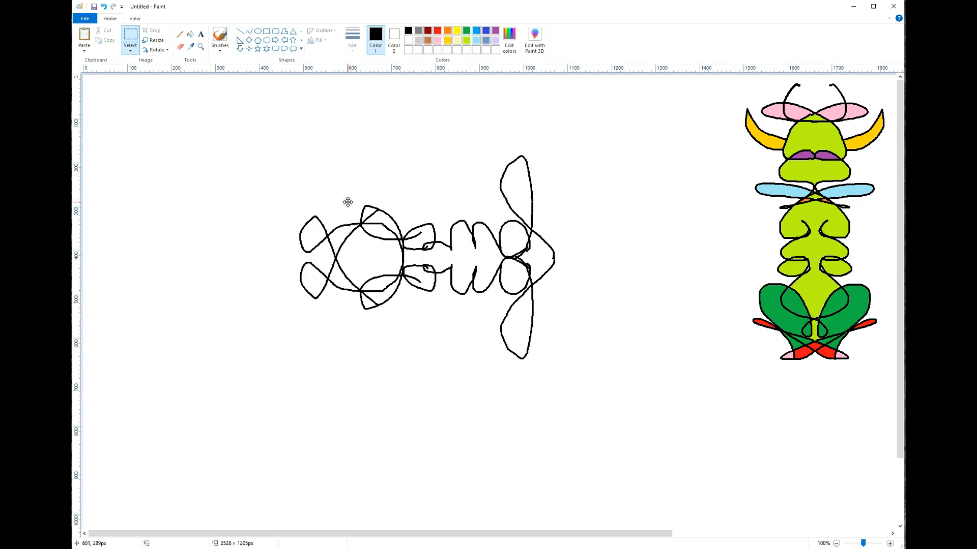
left_click_drag(347, 203, 345, 168)
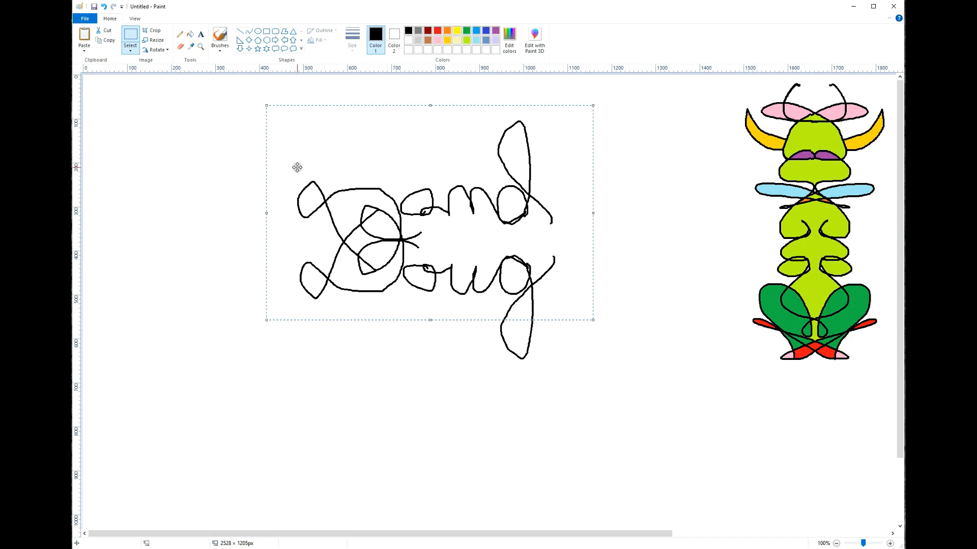
key("ctrl+z")
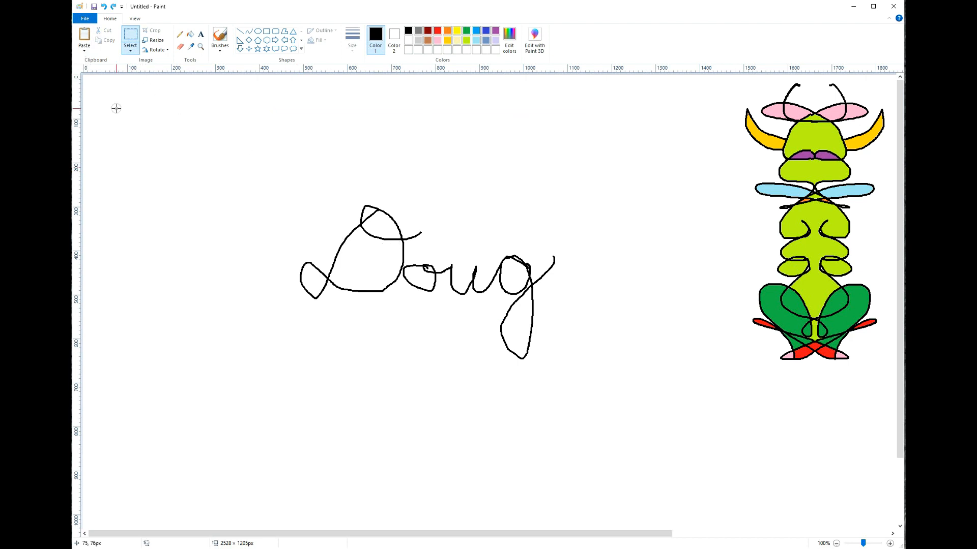
Paste and mirror a copy of Doug, join it to the original, then select both and delete them.
key("ctrl+v")
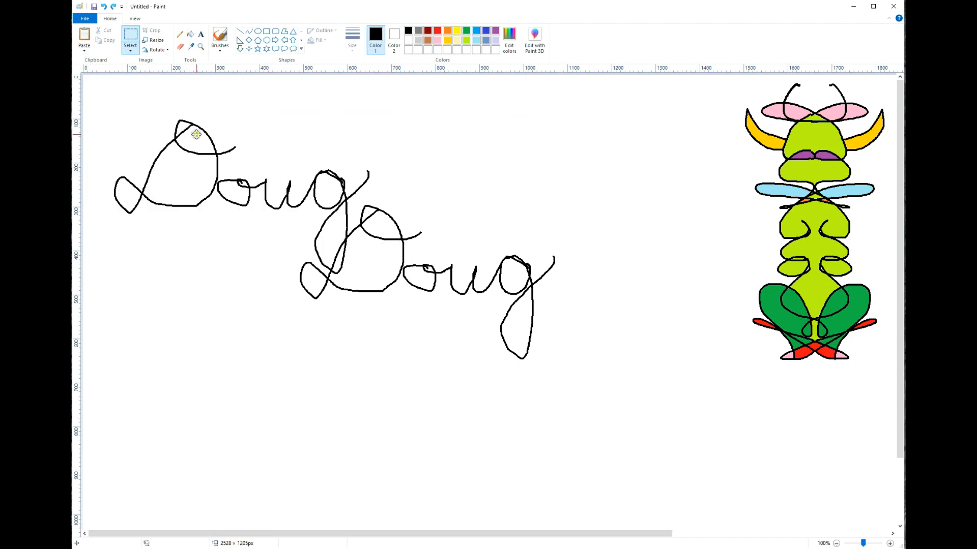
left_click_drag(196, 134, 344, 167)
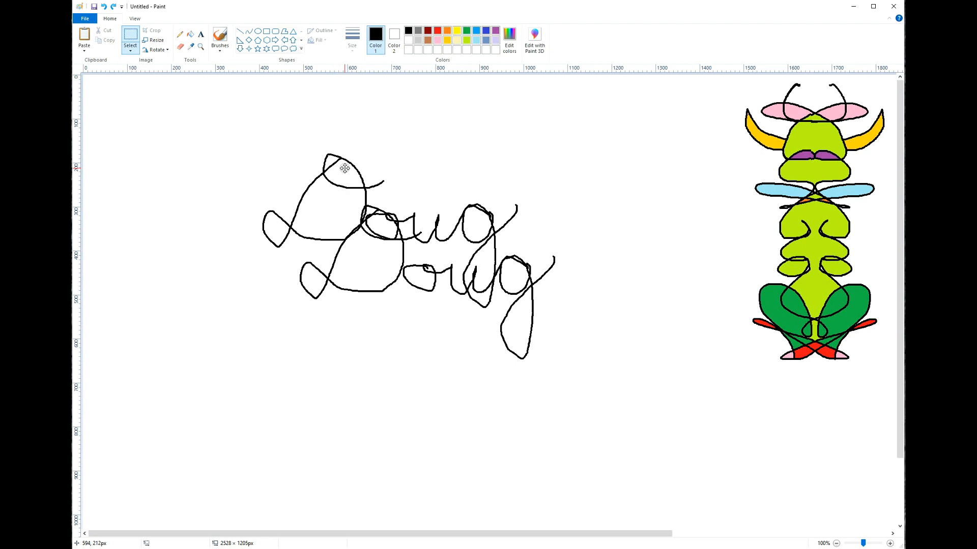
left_click(167, 50)
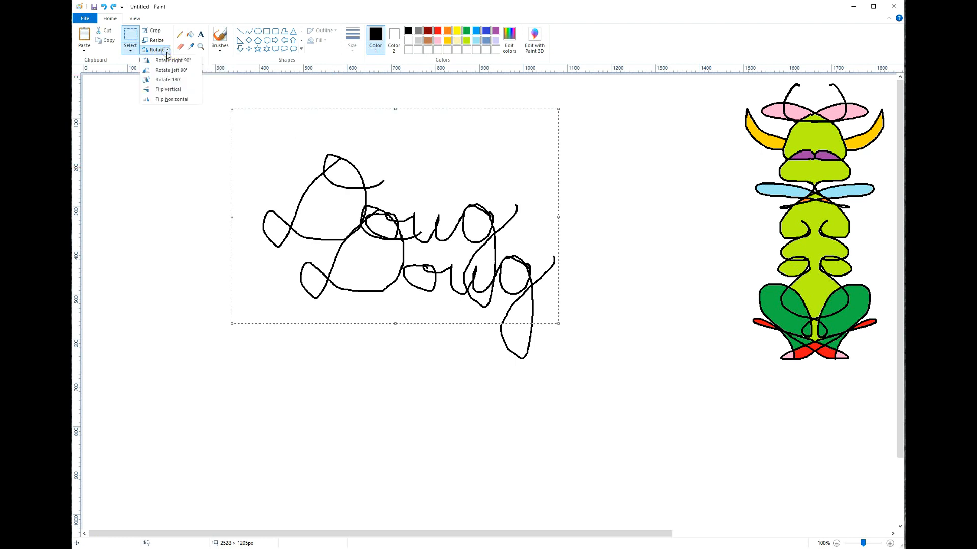
left_click(170, 99)
left_click_drag(375, 208, 279, 255)
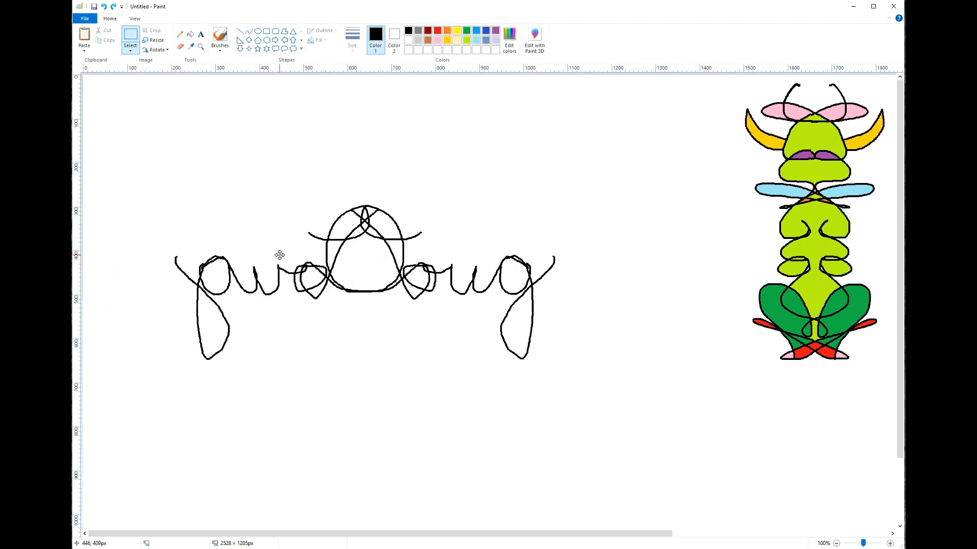
left_click_drag(280, 255, 279, 255)
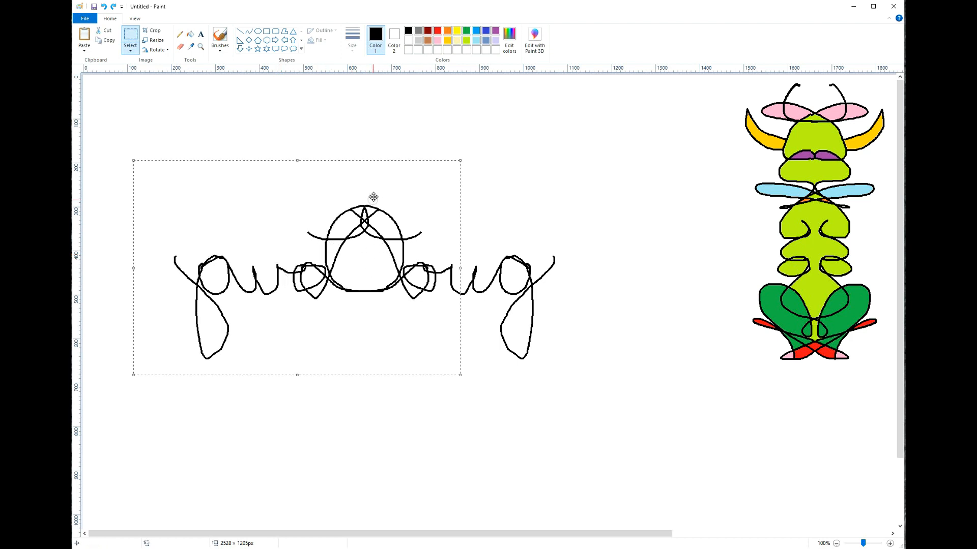
mouse_move(218, 196)
left_mouse_down()
mouse_move(364, 196)
mouse_move(330, 198)
left_mouse_up()
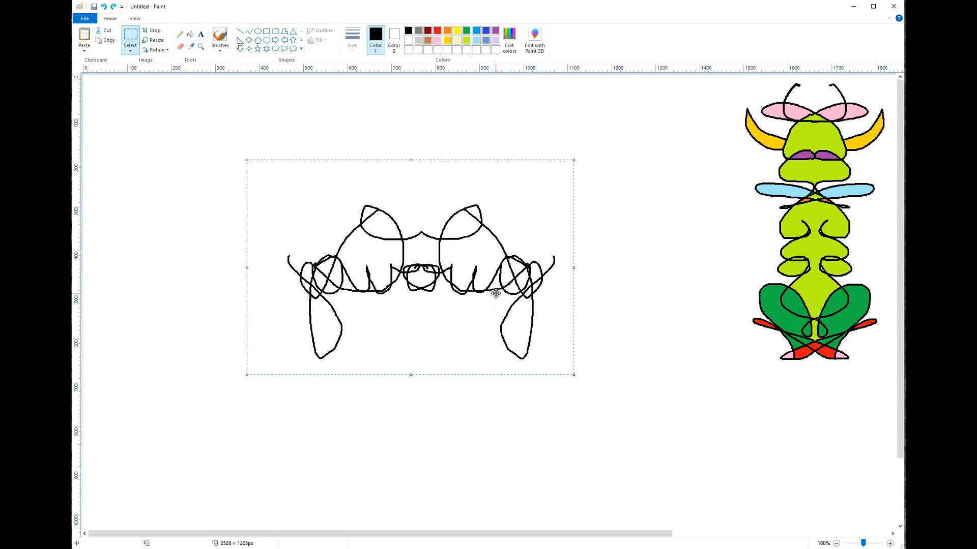
mouse_move(236, 151)
left_mouse_down()
mouse_move(279, 295)
mouse_move(577, 404)
left_mouse_up()
key("Delete")
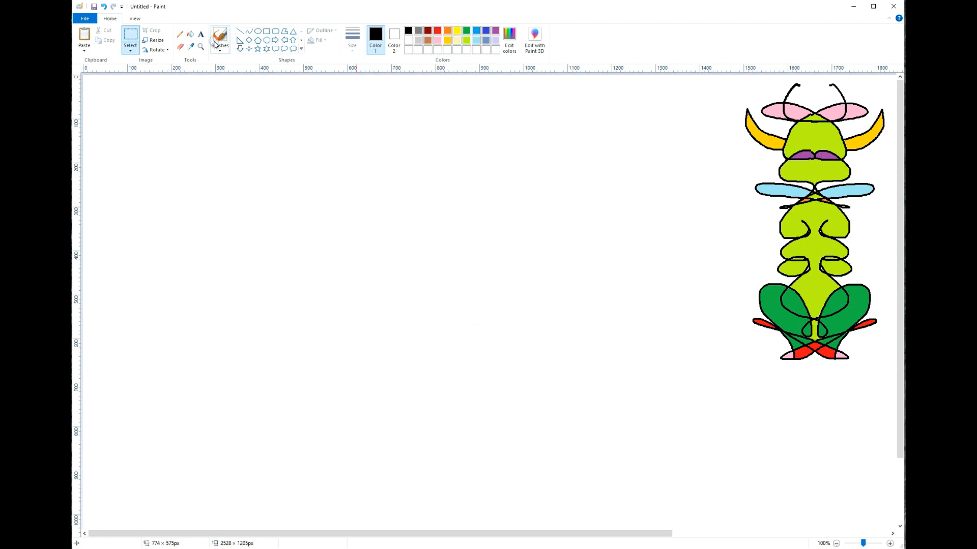
Handwrite 'Frog' in black pencil left of the creature and draw a selection around it.
left_click(180, 37)
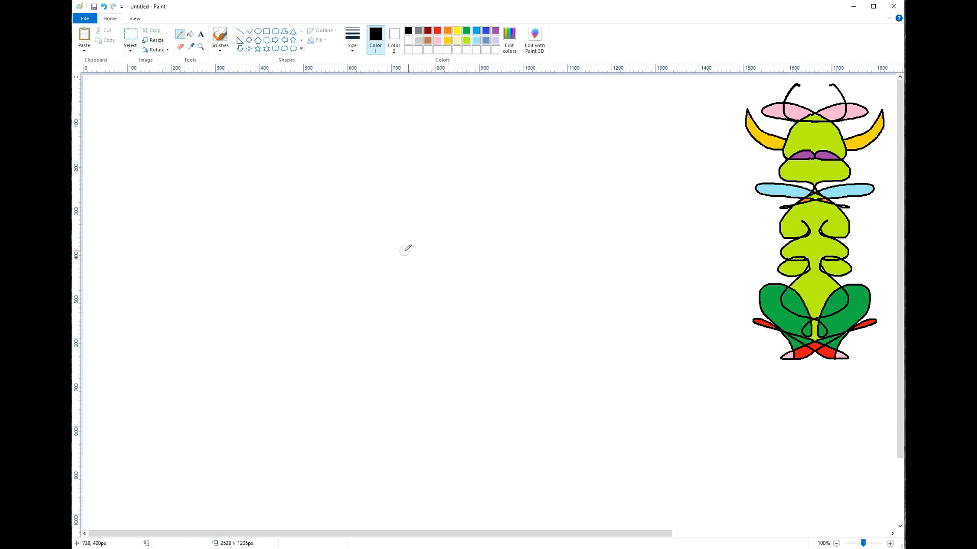
mouse_move(335, 228)
left_mouse_down()
mouse_move(308, 224)
mouse_move(340, 218)
mouse_move(380, 230)
mouse_move(395, 216)
mouse_move(367, 252)
mouse_move(365, 291)
mouse_move(350, 298)
mouse_move(322, 267)
mouse_move(380, 280)
mouse_move(382, 271)
mouse_move(374, 299)
mouse_move(396, 257)
mouse_move(419, 271)
mouse_move(413, 292)
mouse_move(433, 290)
mouse_move(449, 262)
mouse_move(445, 296)
mouse_move(454, 291)
mouse_move(452, 261)
mouse_move(492, 271)
mouse_move(486, 262)
mouse_move(476, 281)
mouse_move(485, 286)
mouse_move(490, 267)
mouse_move(497, 318)
mouse_move(473, 337)
mouse_move(475, 299)
mouse_move(512, 241)
left_mouse_up()
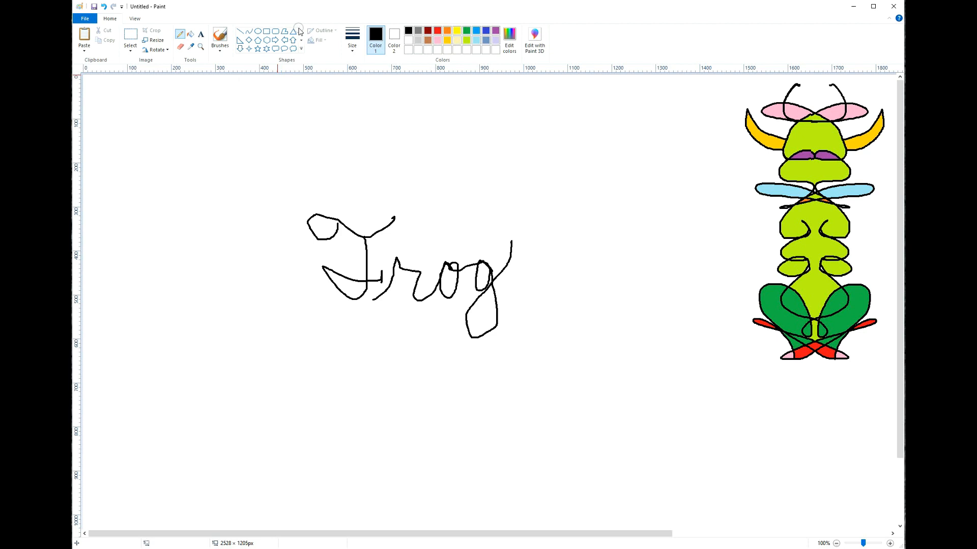
left_click(130, 36)
mouse_move(285, 168)
left_mouse_down()
mouse_move(578, 342)
mouse_move(576, 352)
left_mouse_up()
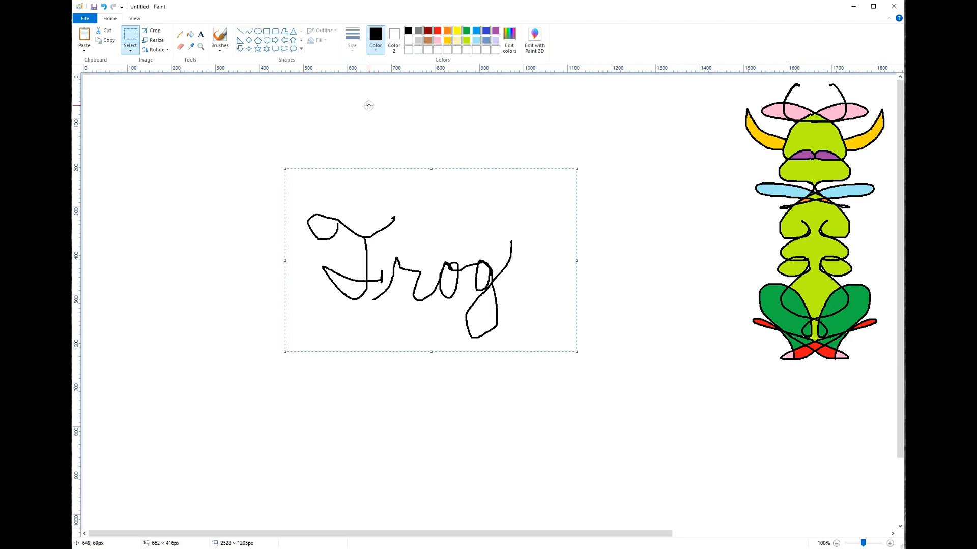
key("ctrl+c")
key("ctrl+v")
mouse_move(235, 145)
left_mouse_down()
mouse_move(438, 163)
mouse_move(430, 161)
left_mouse_up()
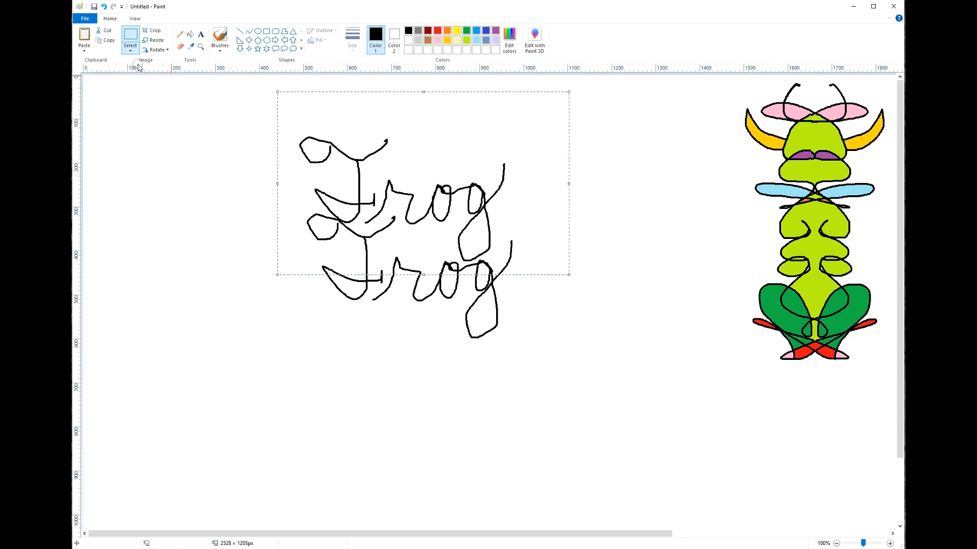
left_click(167, 51)
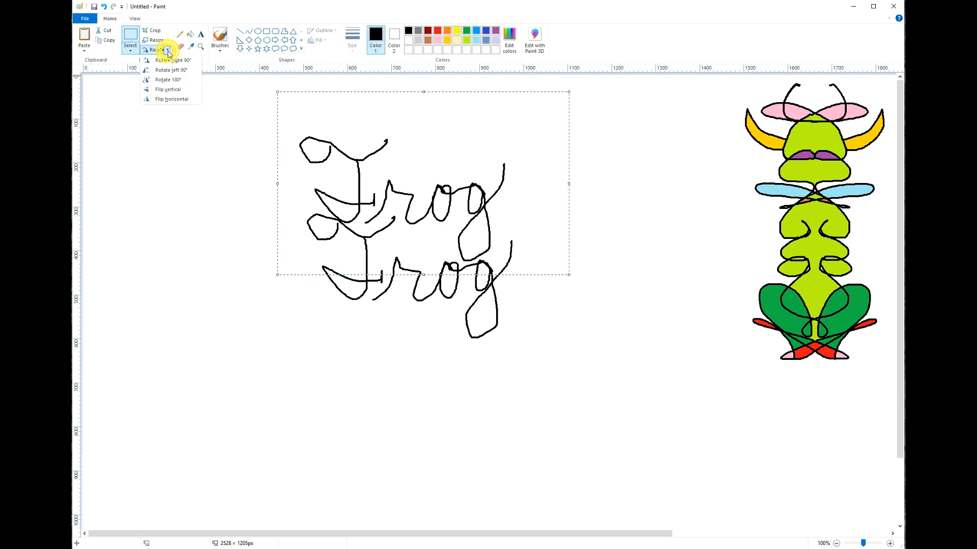
left_click(177, 92)
mouse_move(364, 131)
left_mouse_down()
mouse_move(373, 283)
mouse_move(366, 148)
mouse_move(382, 173)
left_mouse_up()
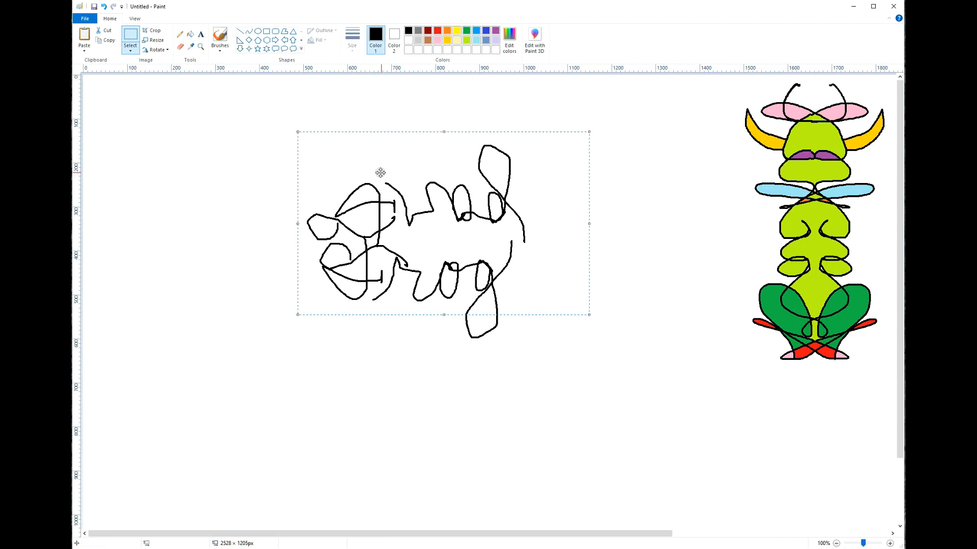
key("ctrl+z")
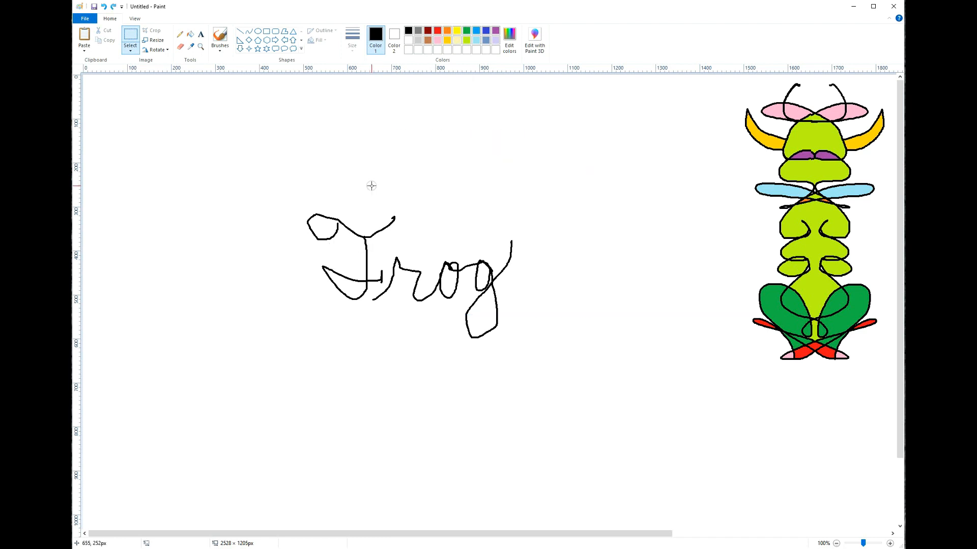
Paste a copy of 'Frog', flip it horizontally, and overlap it with the original.
key("ctrl+v")
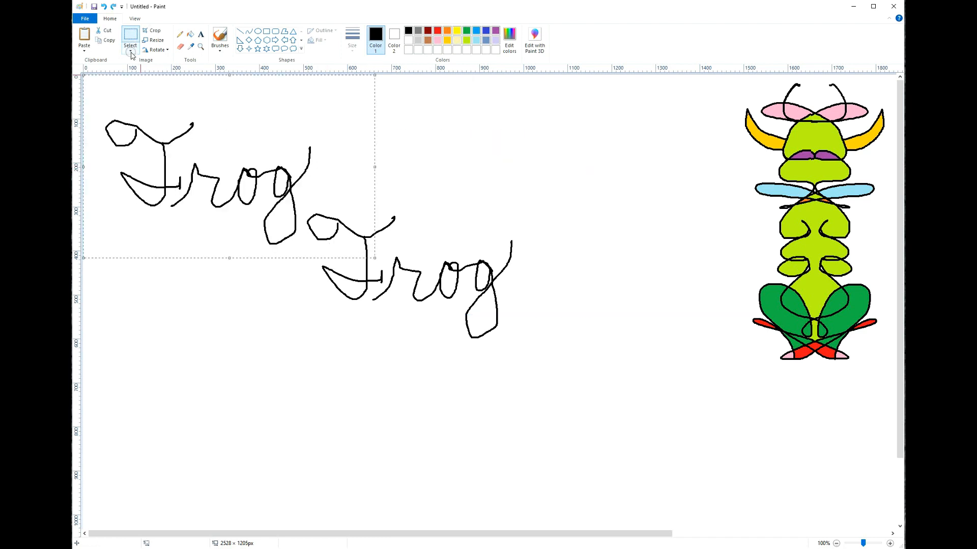
left_click(162, 50)
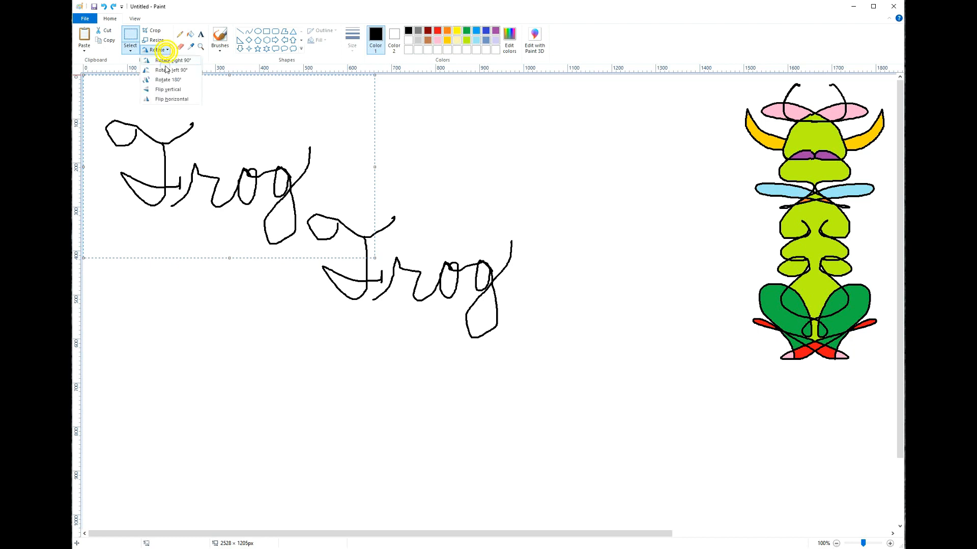
left_click(168, 100)
mouse_move(210, 206)
left_mouse_down()
mouse_move(235, 252)
mouse_move(377, 255)
mouse_move(288, 254)
left_mouse_up()
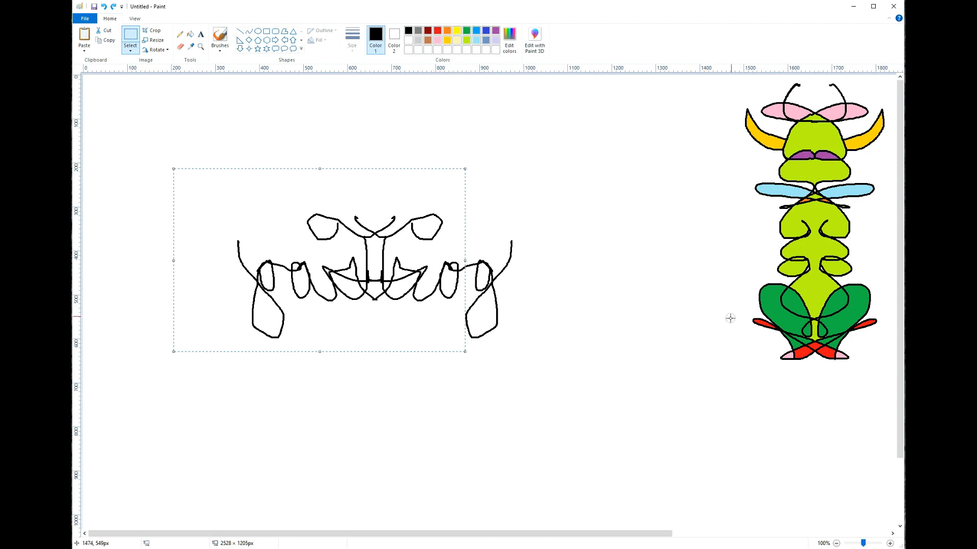
Select the creature with transparent selection on and drag it from the right edge to the centre.
mouse_move(732, 380)
left_mouse_down()
mouse_move(744, 27)
mouse_move(897, 54)
left_mouse_up()
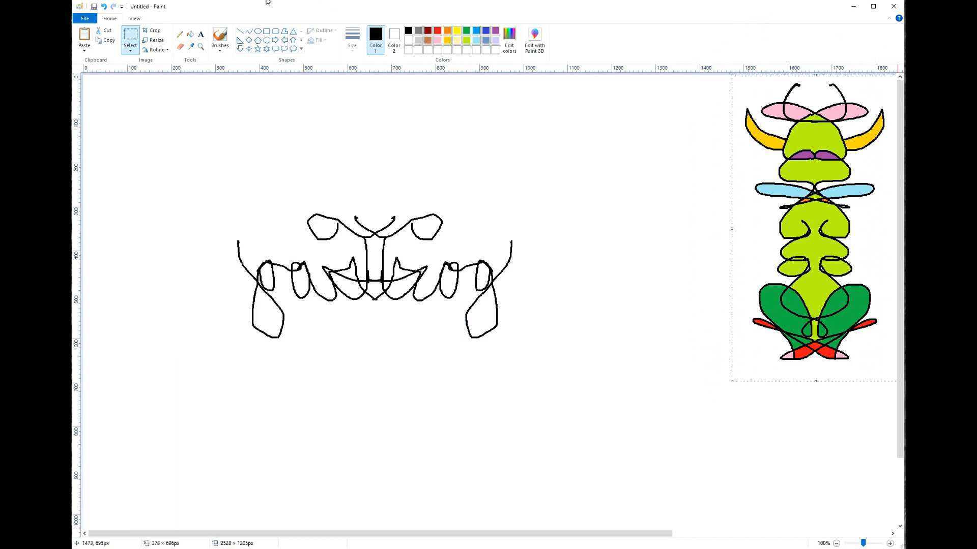
left_click(134, 53)
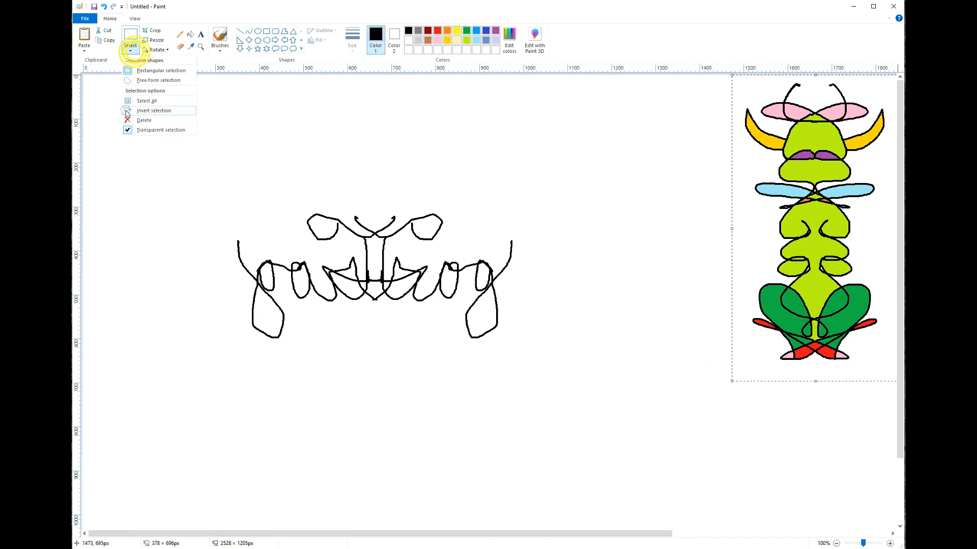
left_click(147, 131)
mouse_move(804, 186)
left_mouse_down()
mouse_move(488, 227)
mouse_move(441, 222)
left_mouse_up()
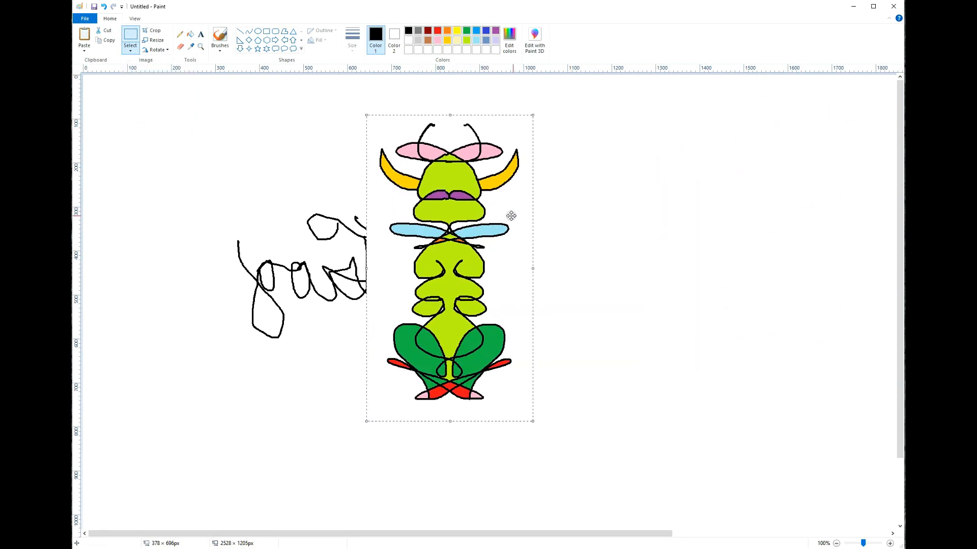